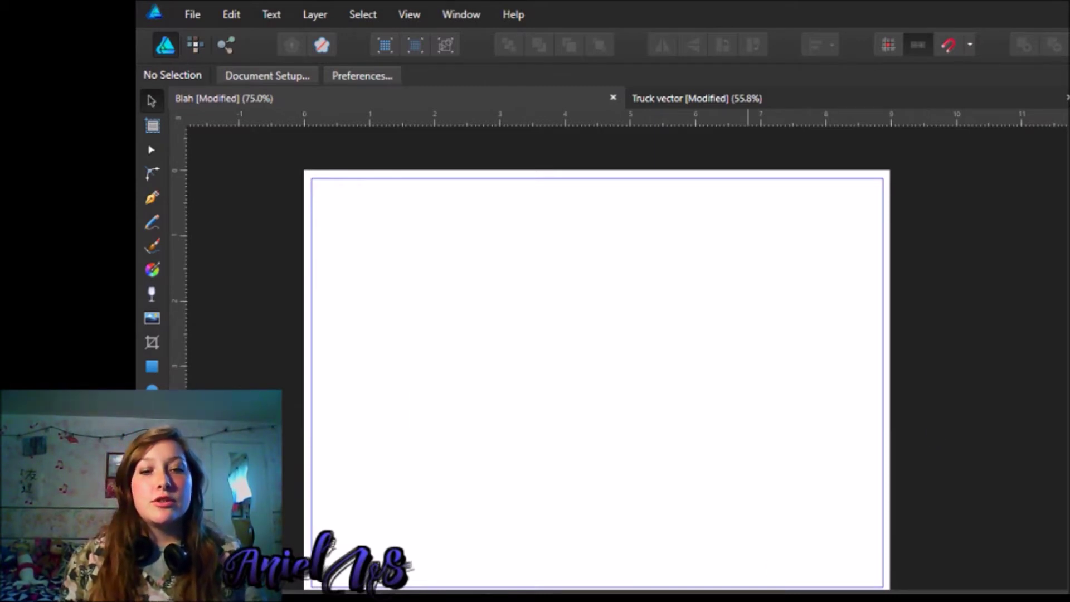
Step: Bring up the YouTube video page with the viewer's question about angled phone mockups
key(alt+Tab)
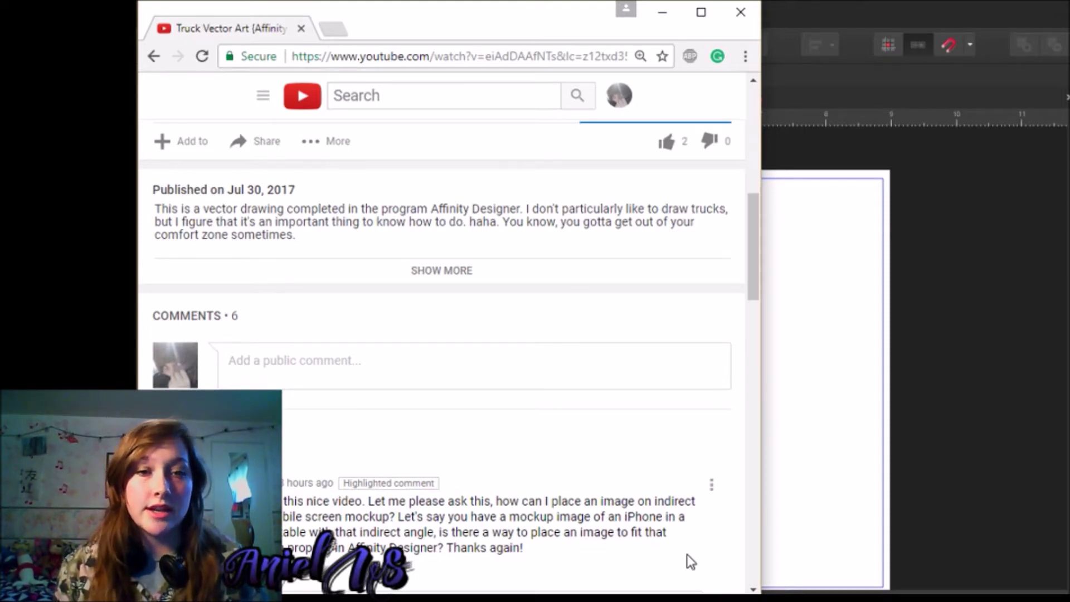
Step: Minimise the browser to return to the blank 'Blah' document
click(661, 14)
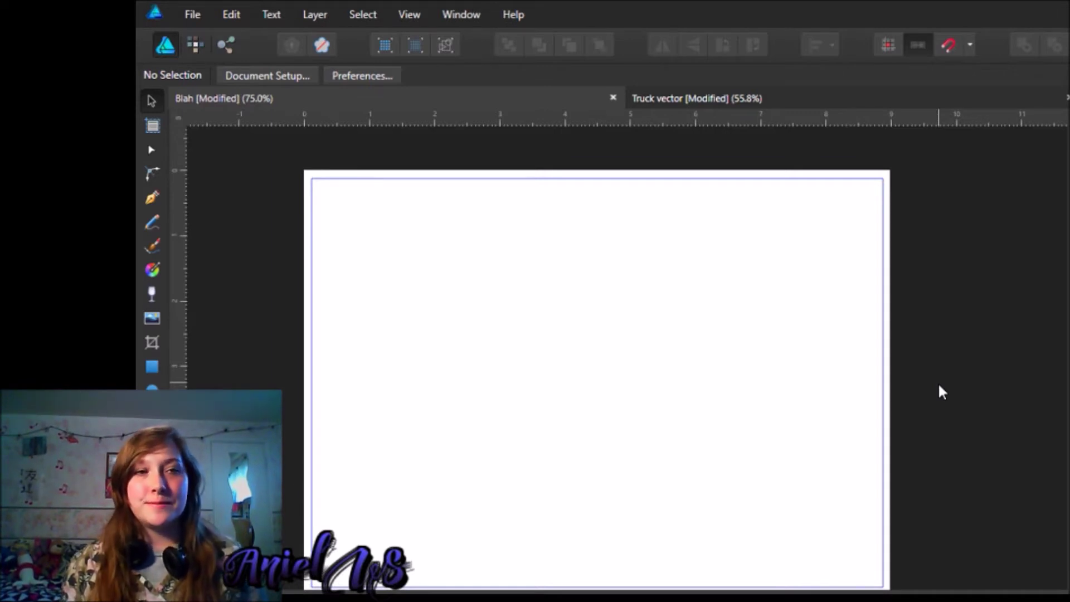
Step: Draw a large ellipse in the page centre with the Ellipse Tool and try rotating it
click(152, 387)
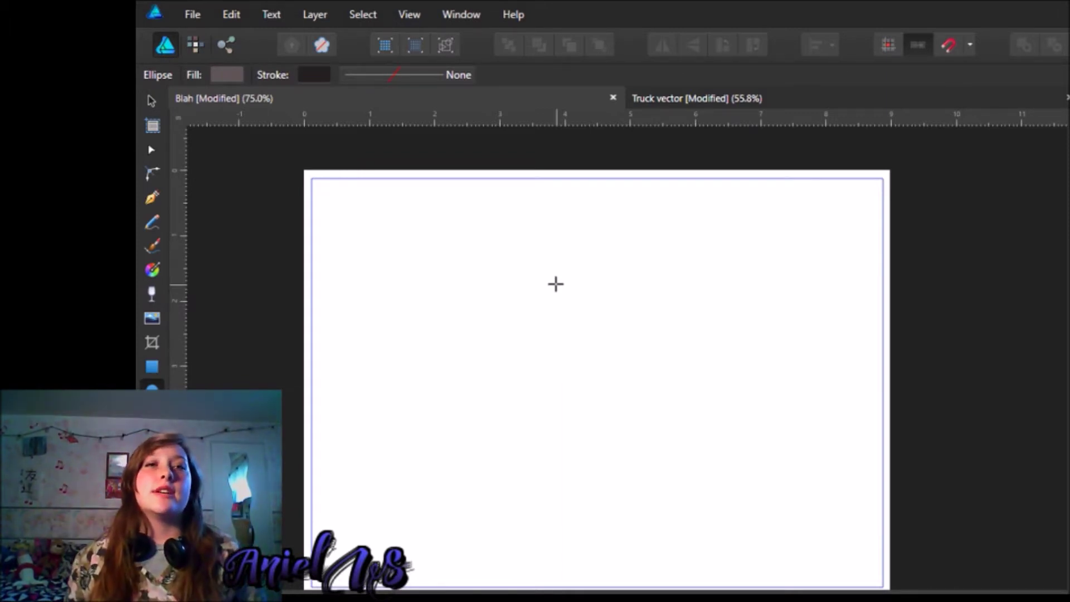
click(226, 16)
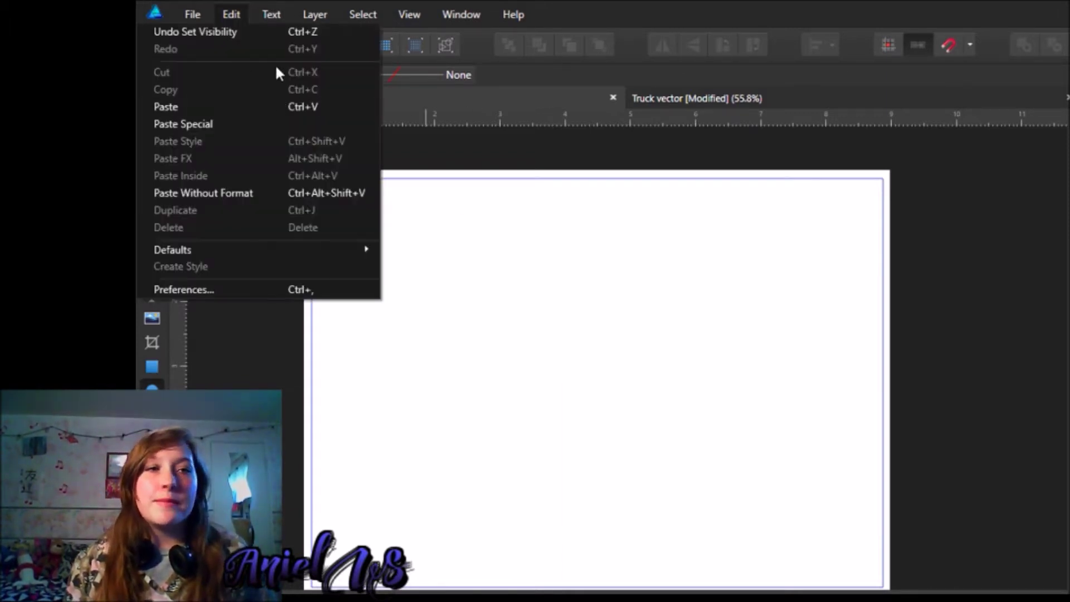
click(232, 12)
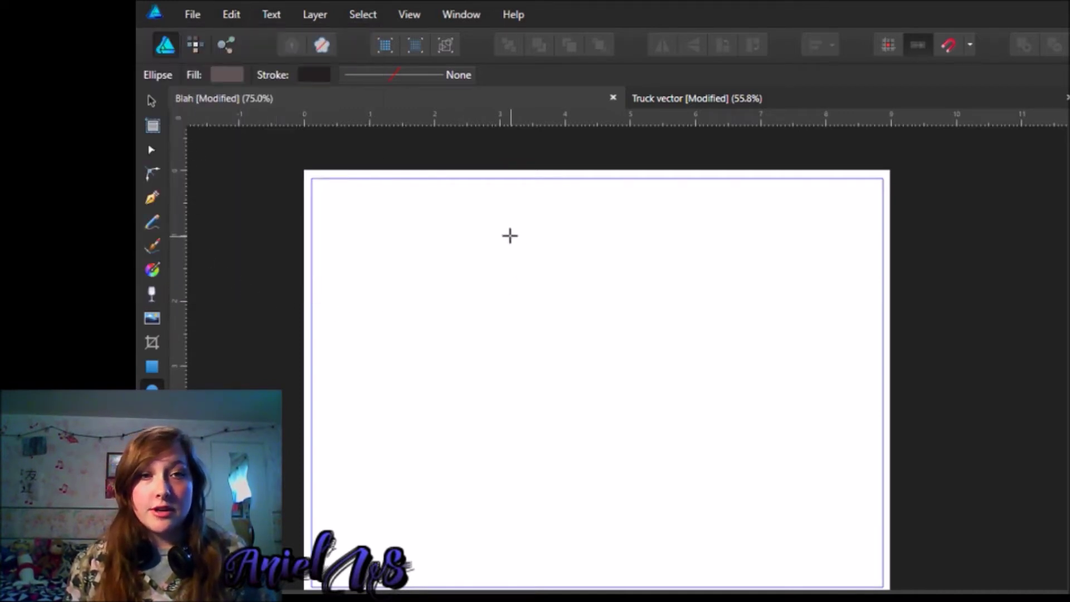
drag(442, 239, 786, 551)
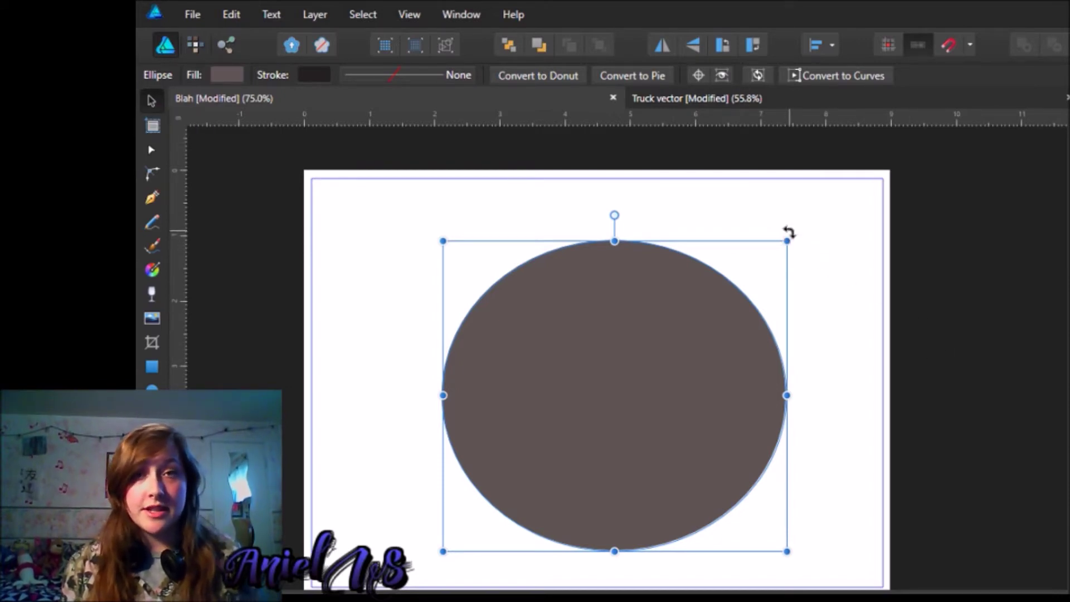
drag(789, 232, 761, 266)
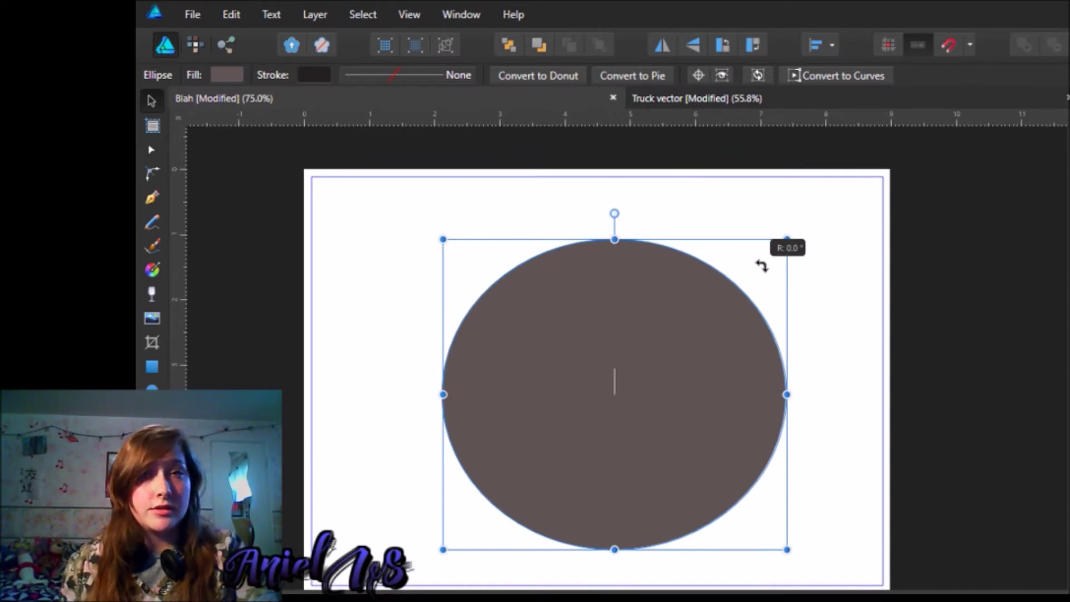
mouse_move(761, 266)
mouse_down()
mouse_move(804, 334)
mouse_move(750, 273)
mouse_up()
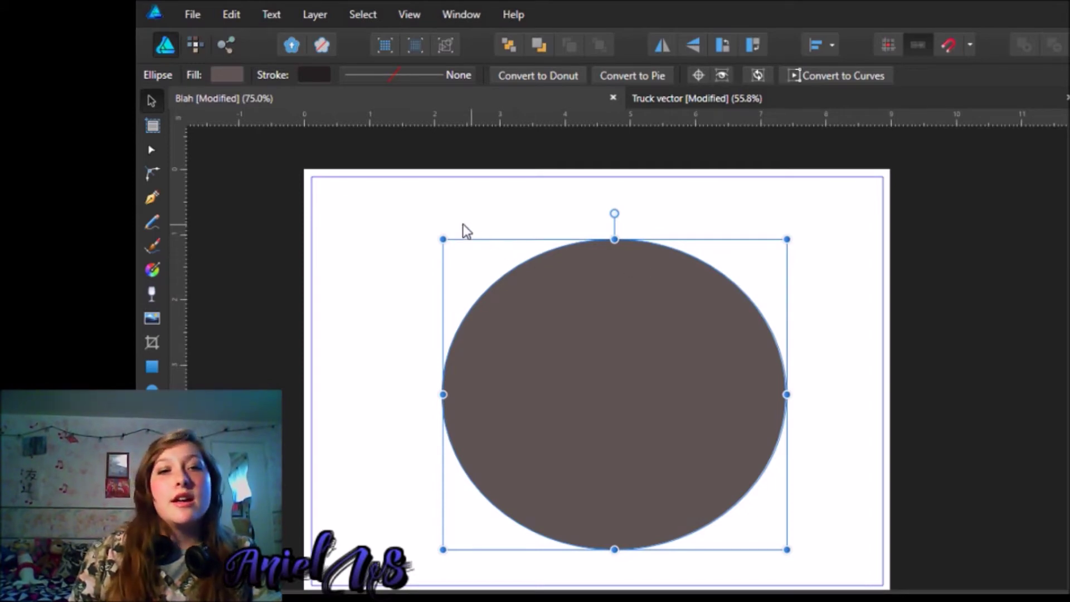
Step: Resize and narrow the ellipse from its handles, shrinking it to about 4.5 inches across
drag(443, 239, 438, 274)
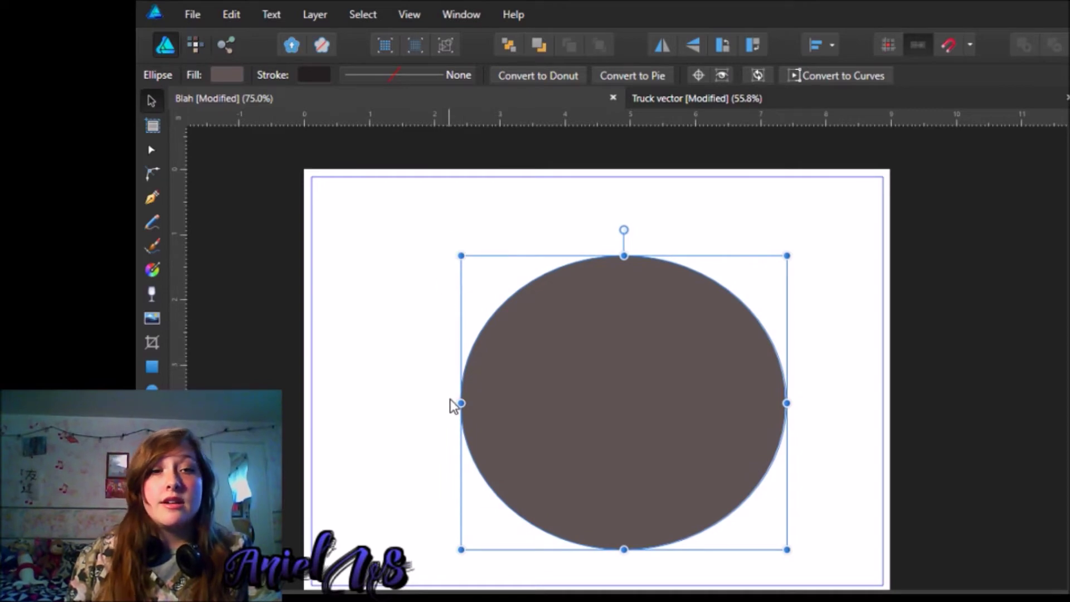
drag(461, 402, 505, 393)
drag(787, 402, 809, 399)
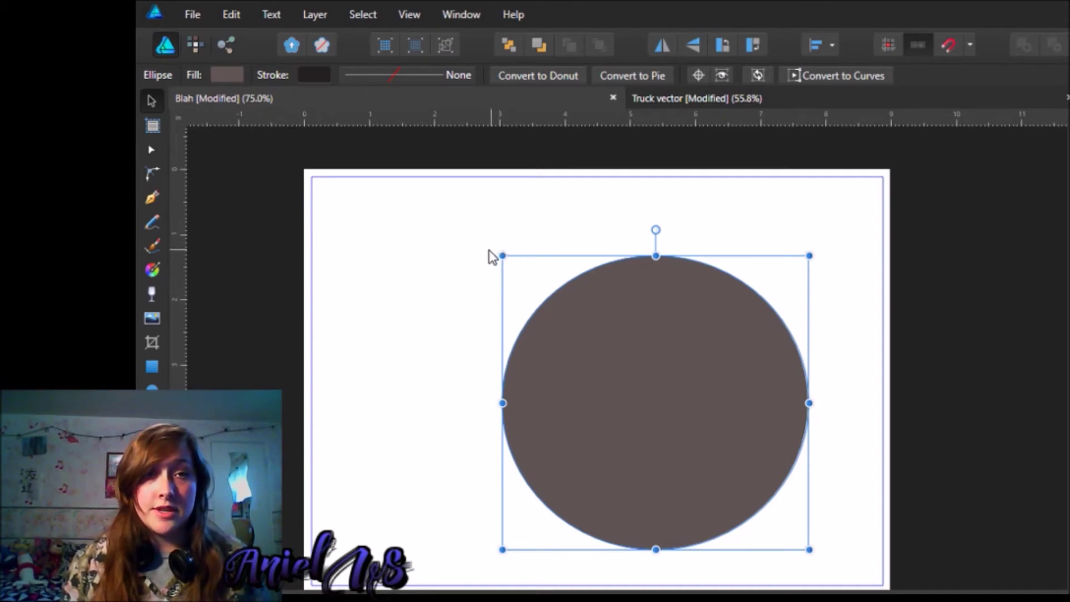
drag(493, 249, 531, 292)
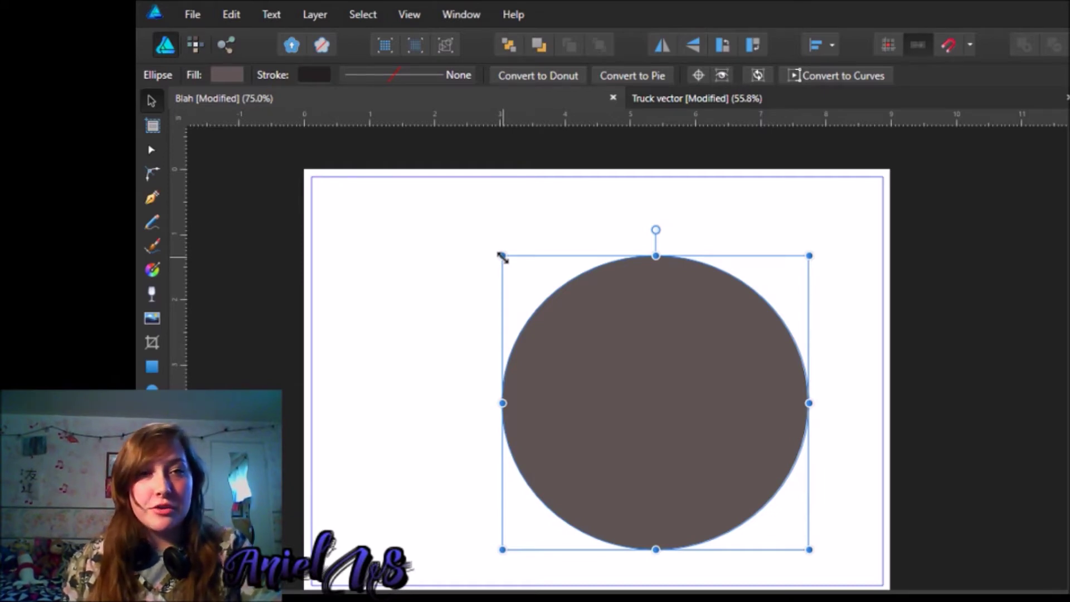
drag(504, 260, 484, 273)
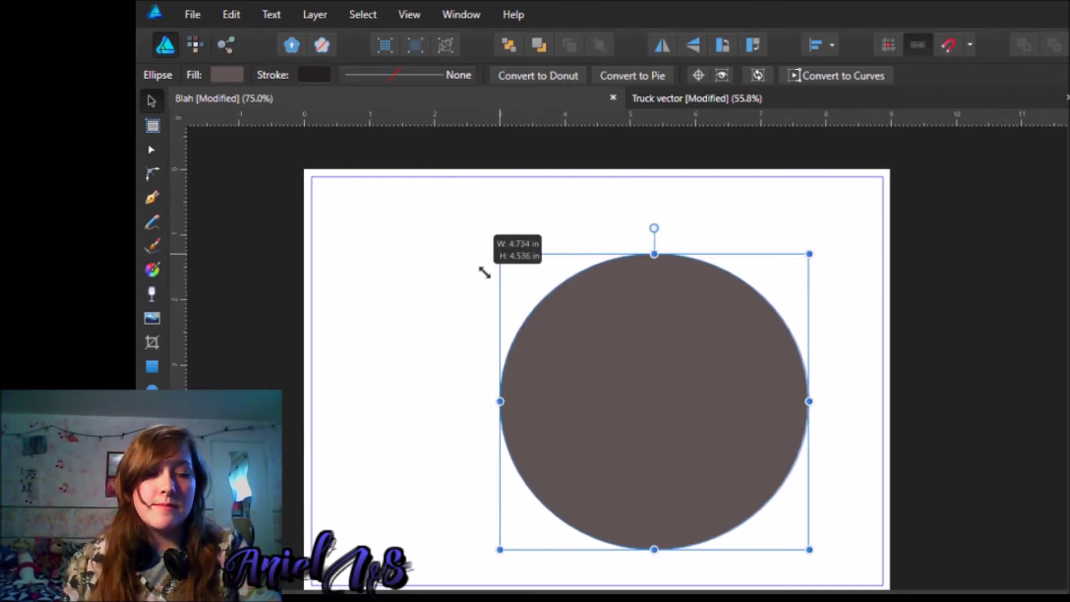
drag(484, 273, 496, 288)
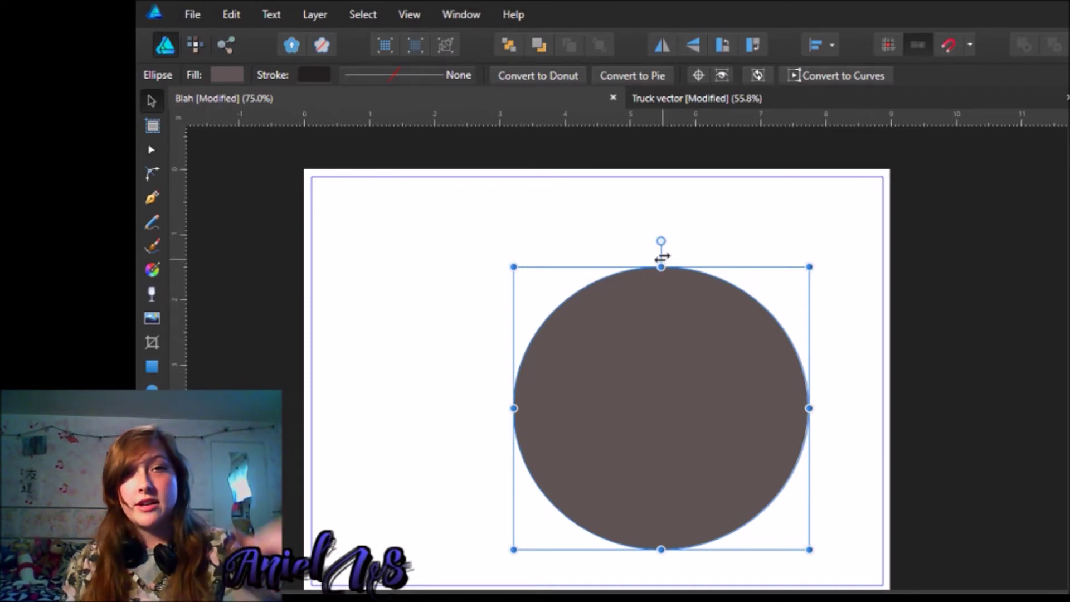
Step: Skew the circle leftward, squash it vertically and narrow it, reaching about 37° skew
drag(662, 257, 576, 333)
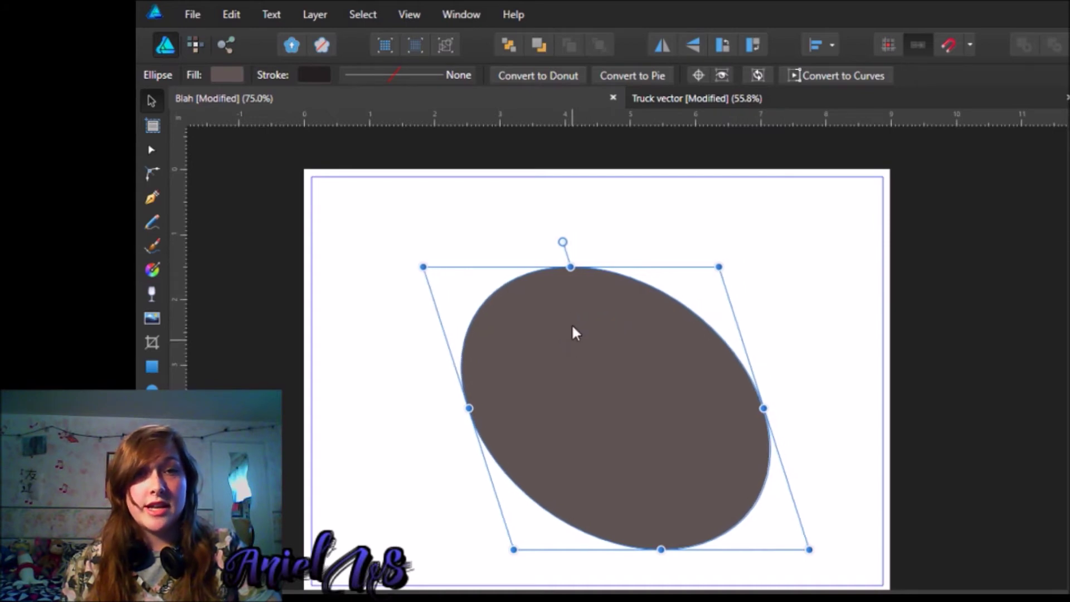
drag(572, 265, 569, 402)
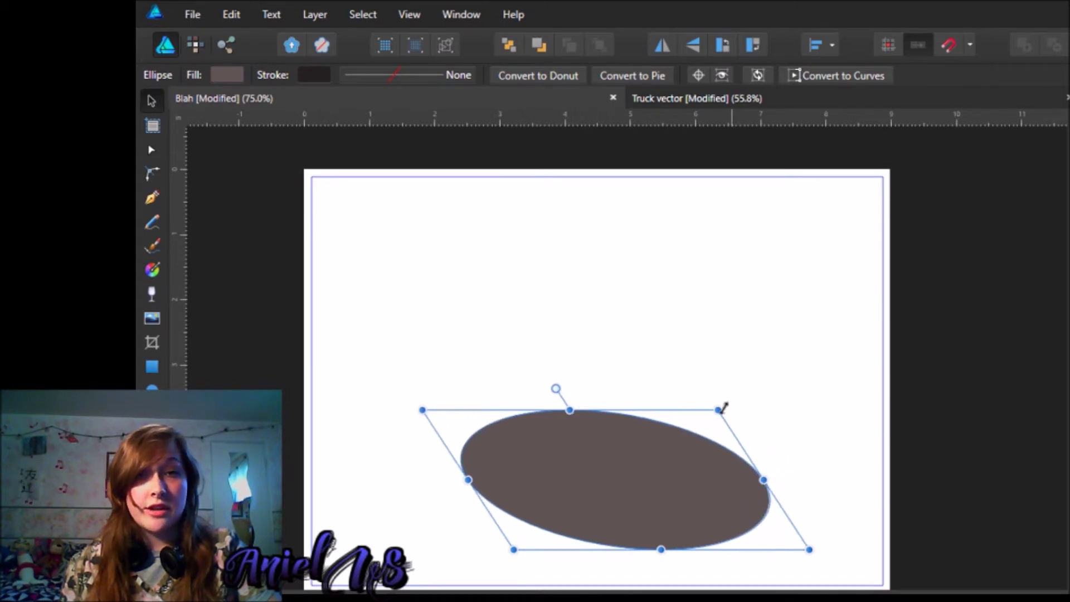
drag(718, 410, 706, 438)
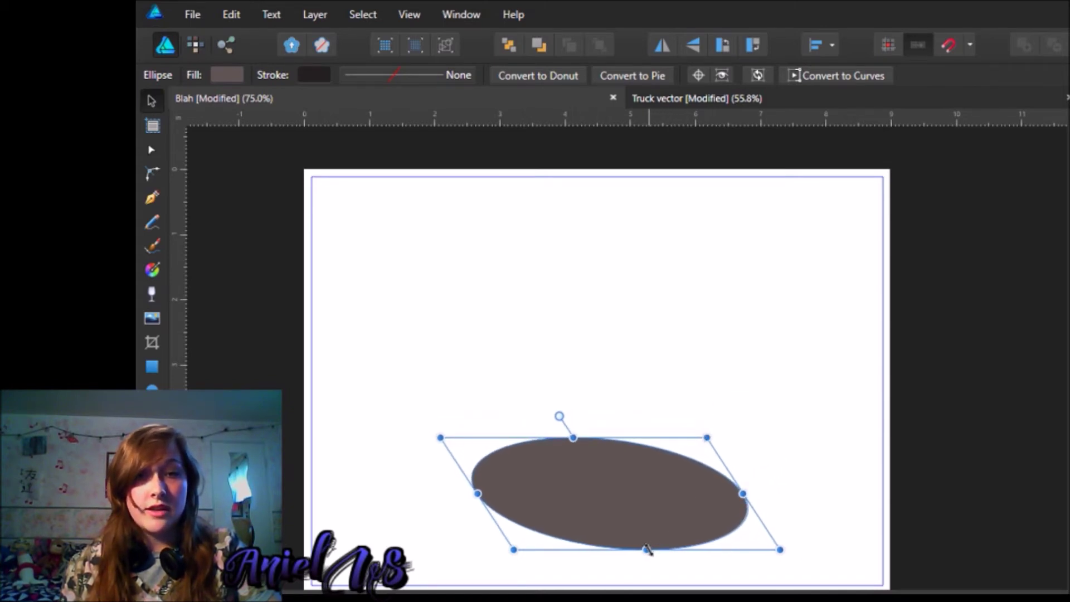
drag(647, 549, 648, 531)
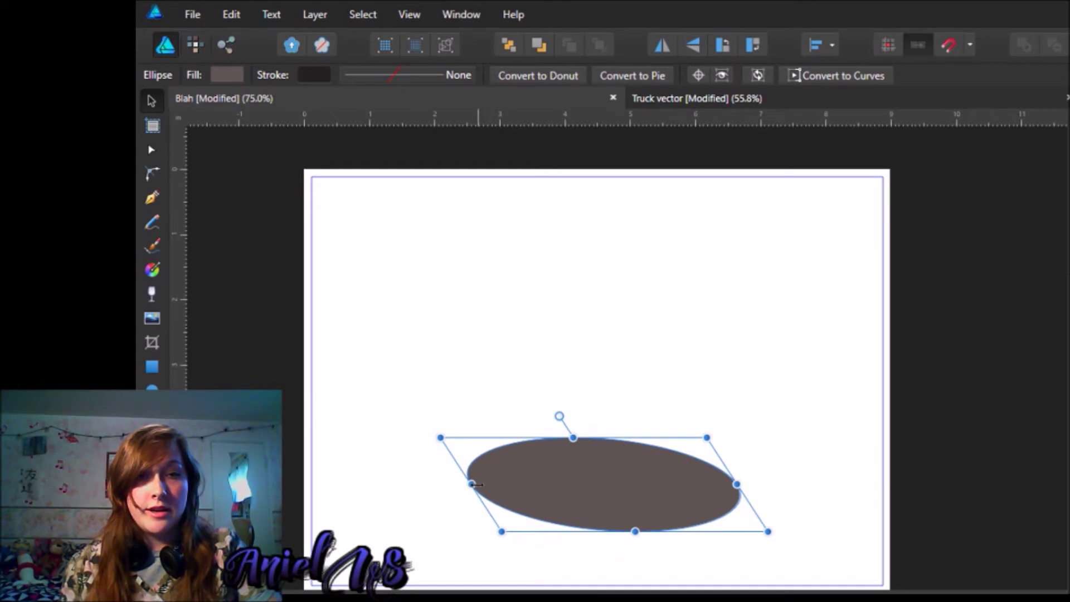
drag(474, 485, 523, 490)
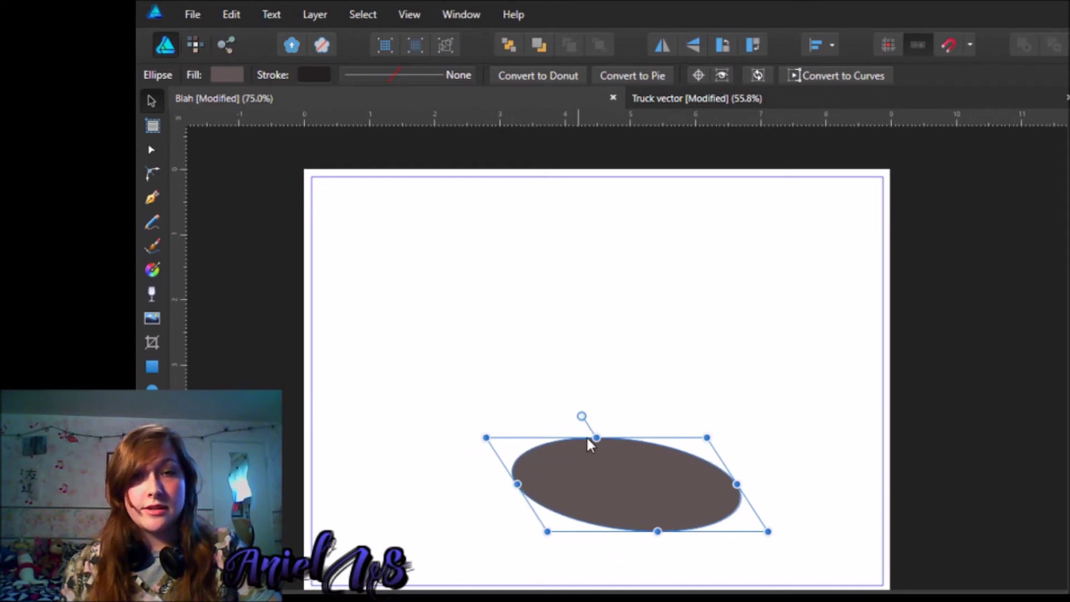
drag(590, 436, 579, 438)
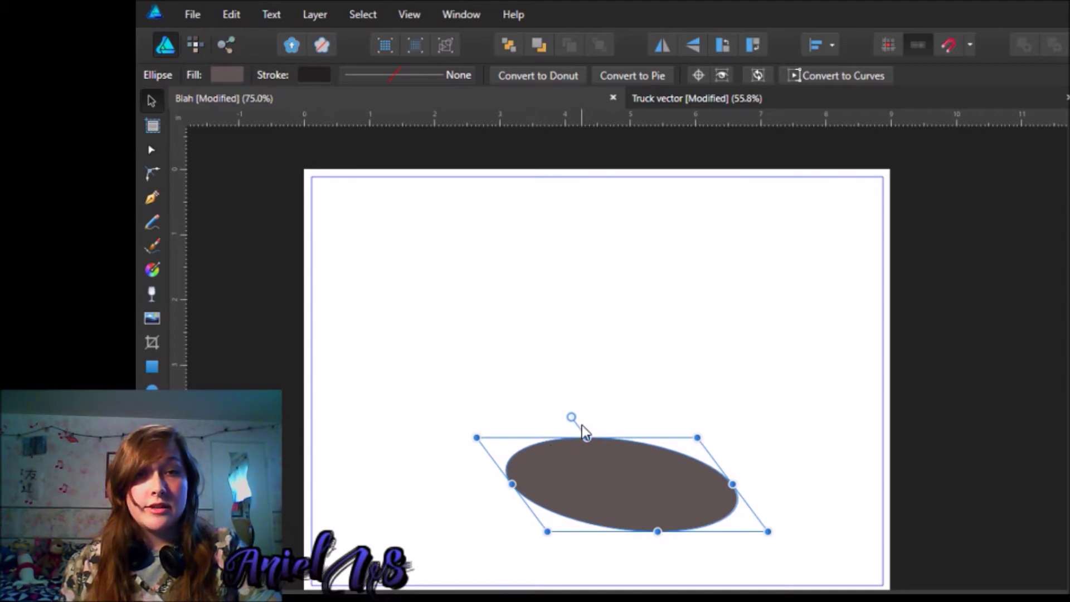
Step: Increase the skew to about 46.8°, flatten to 1.37 inches tall, and level it slightly
click(578, 429)
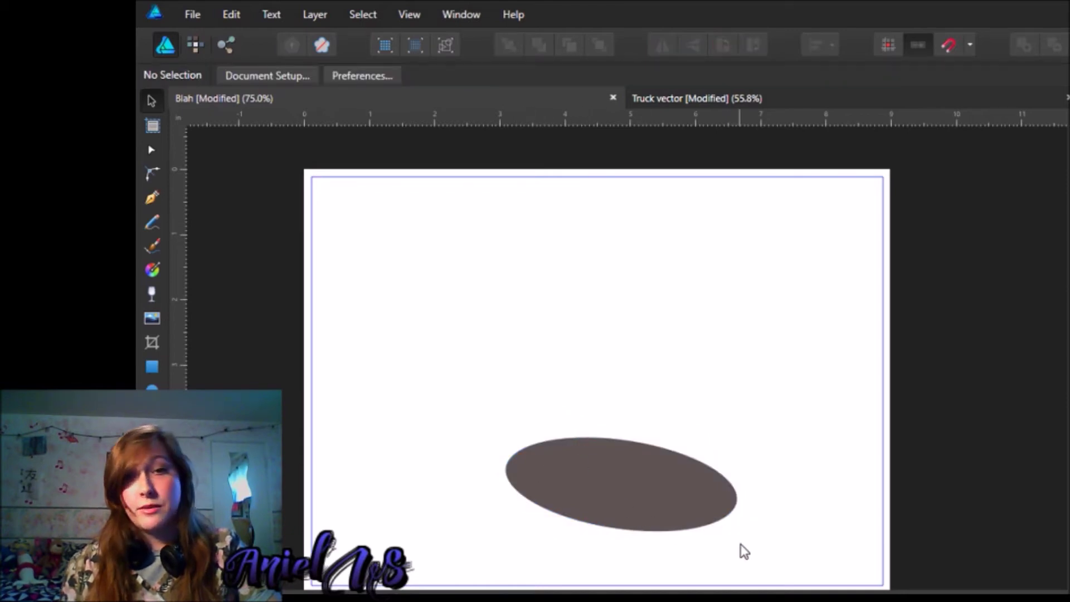
click(645, 483)
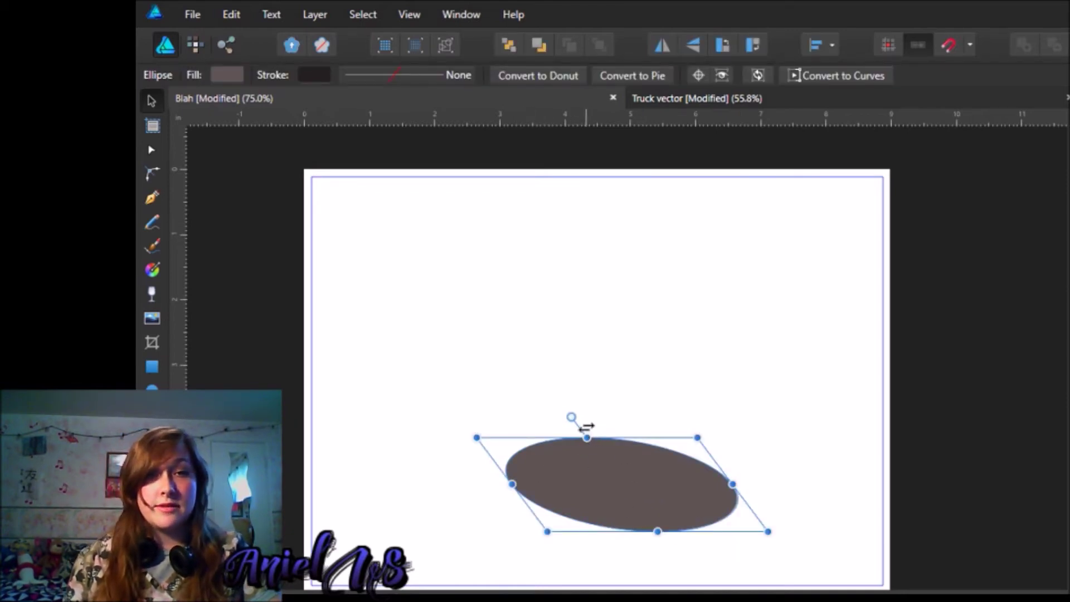
mouse_move(583, 429)
mouse_down()
mouse_move(565, 443)
mouse_move(583, 437)
mouse_up()
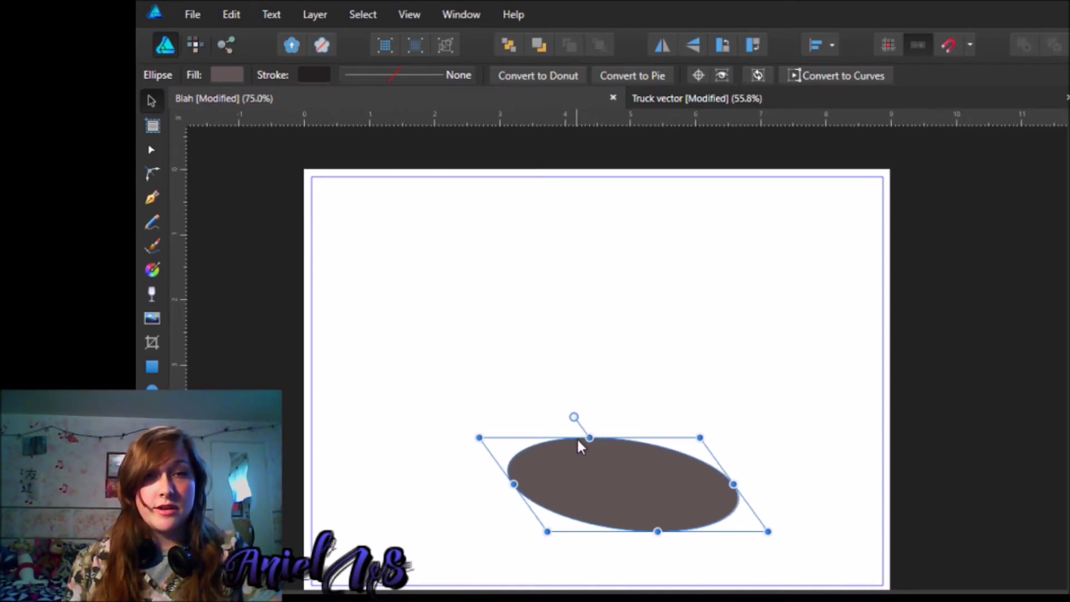
drag(583, 436, 594, 458)
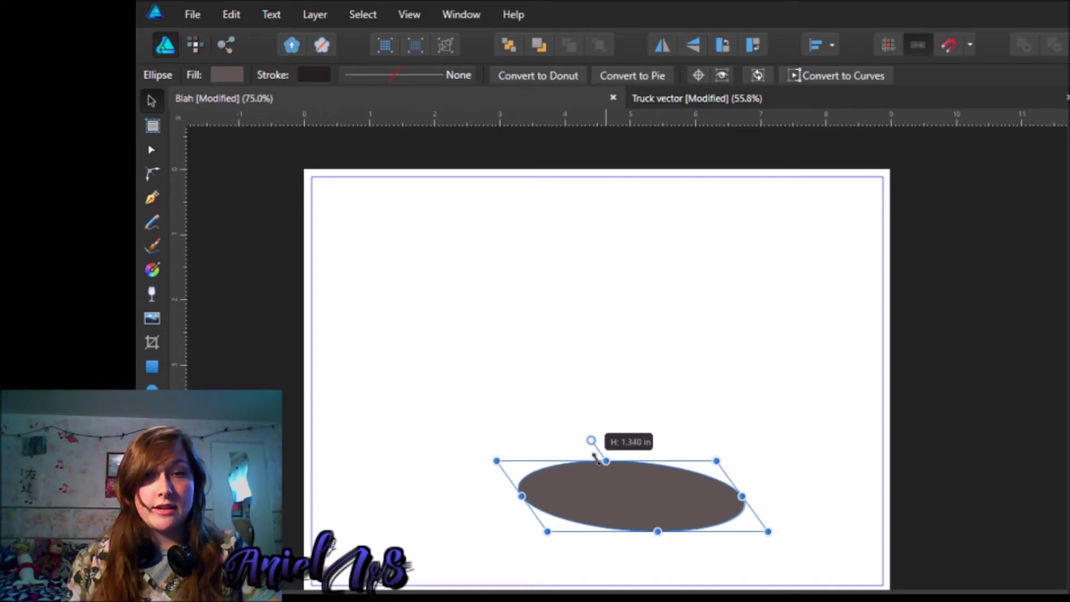
click(818, 419)
click(687, 500)
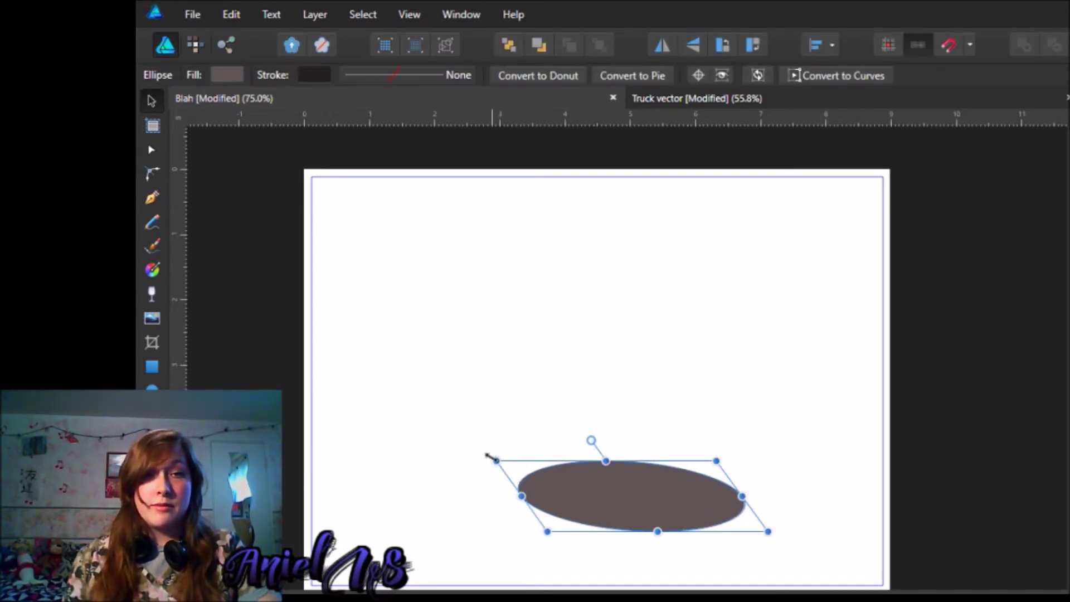
mouse_move(486, 458)
mouse_down()
mouse_move(484, 477)
mouse_move(489, 464)
mouse_up()
Step: Delete the ellipse and switch to the Truck vector document
click(860, 454)
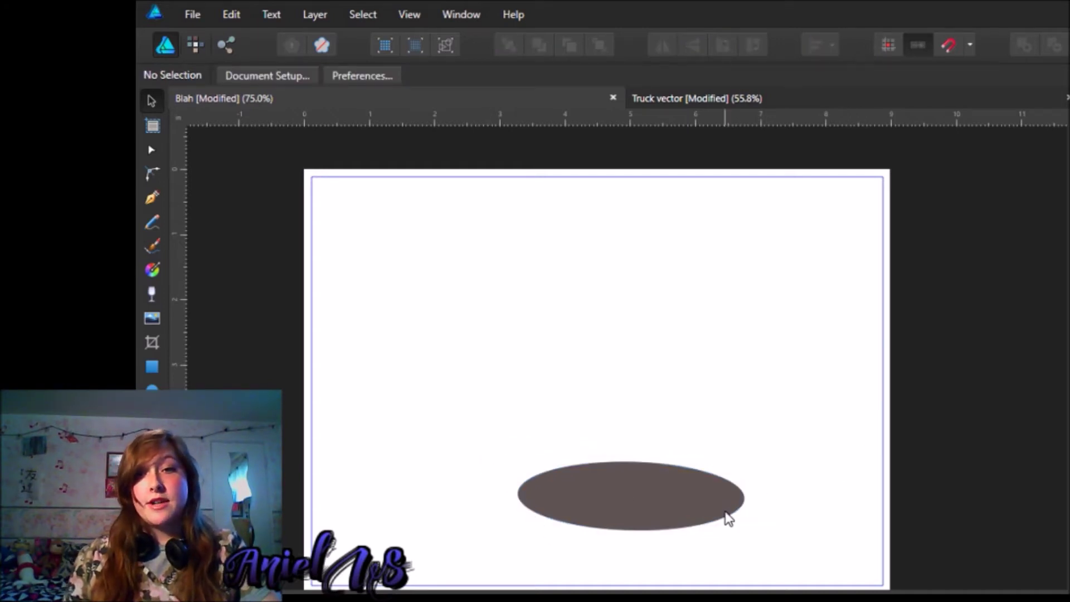
click(643, 505)
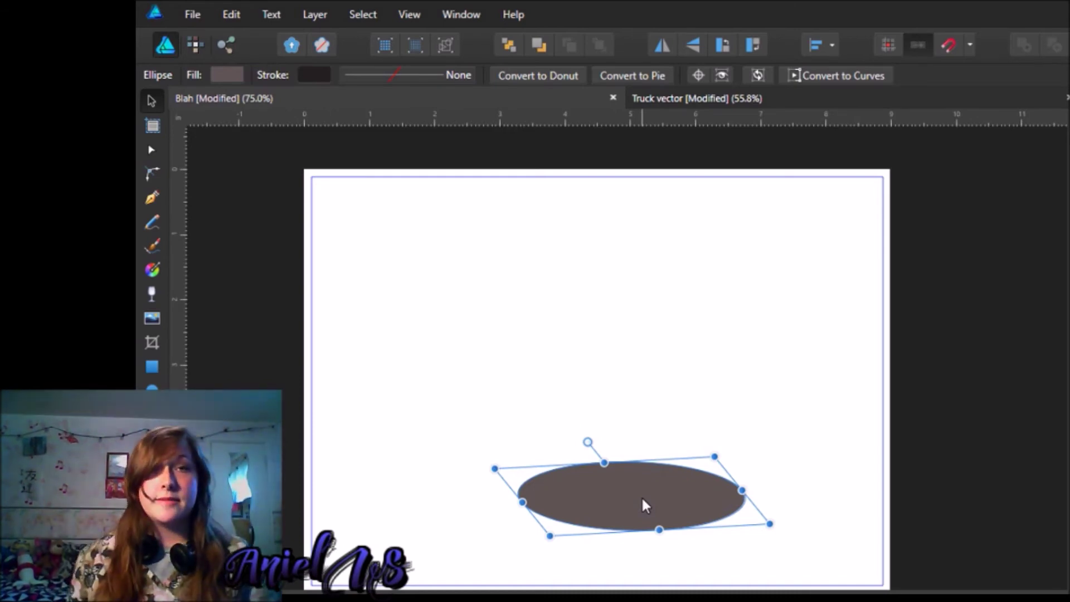
key(Delete)
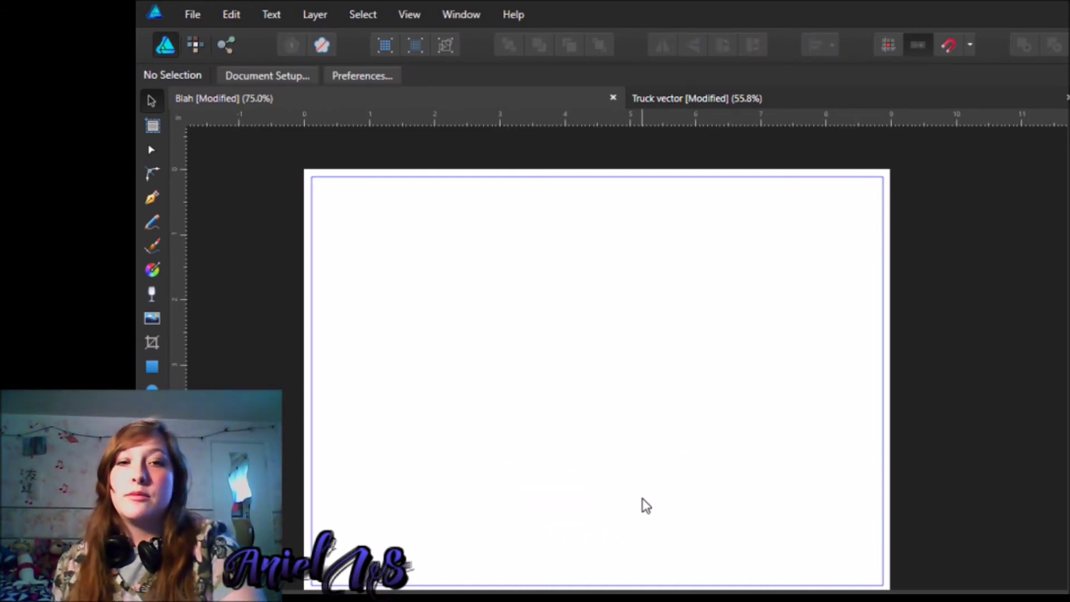
click(675, 100)
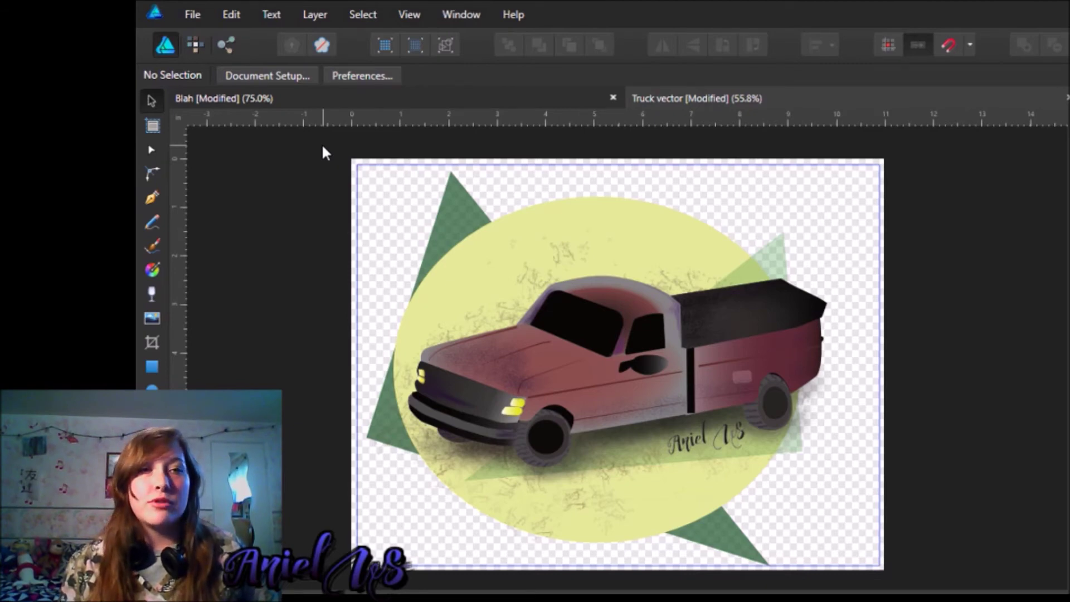
Step: Select all 40 truck objects, scale them up, and group them with Ctrl+G
drag(322, 145, 947, 580)
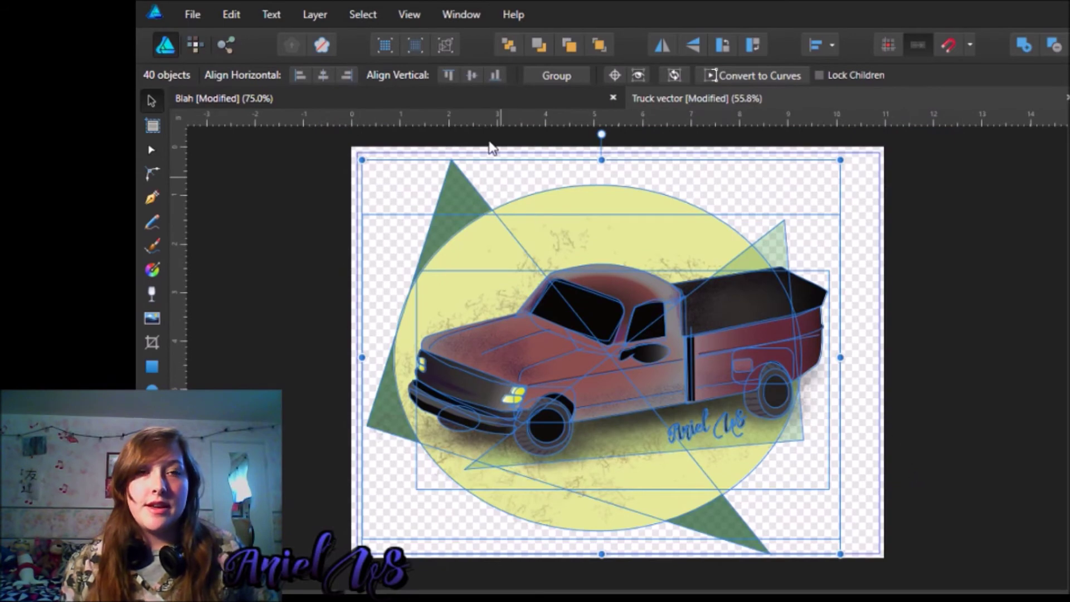
mouse_move(364, 161)
mouse_down()
mouse_move(399, 184)
mouse_move(490, 352)
mouse_move(426, 284)
mouse_move(437, 305)
mouse_move(351, 186)
mouse_move(517, 372)
mouse_move(369, 223)
mouse_move(538, 281)
mouse_move(361, 159)
mouse_up()
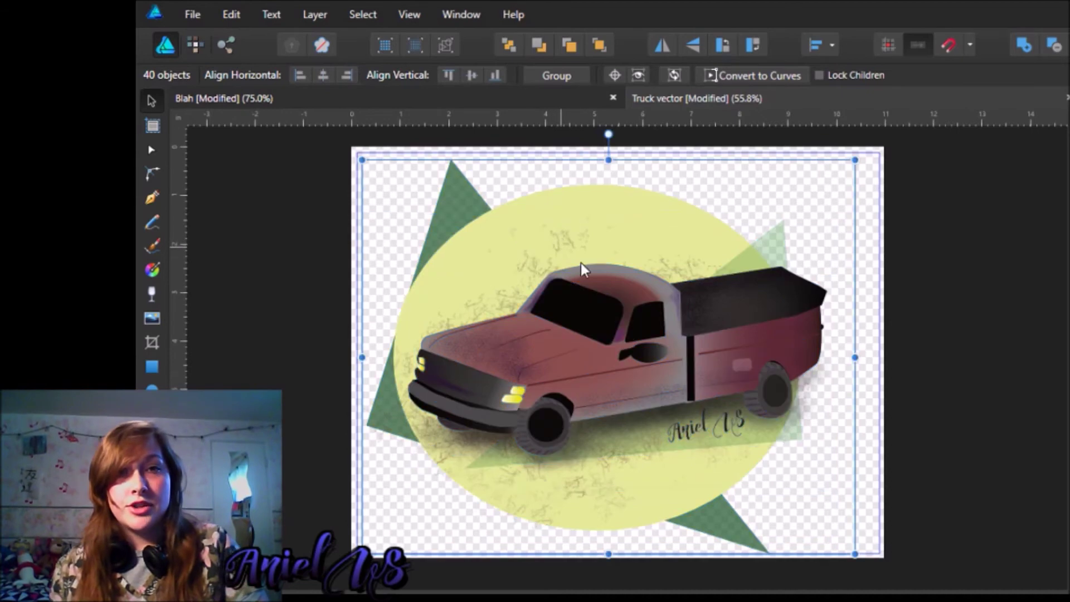
key(ctrl+g)
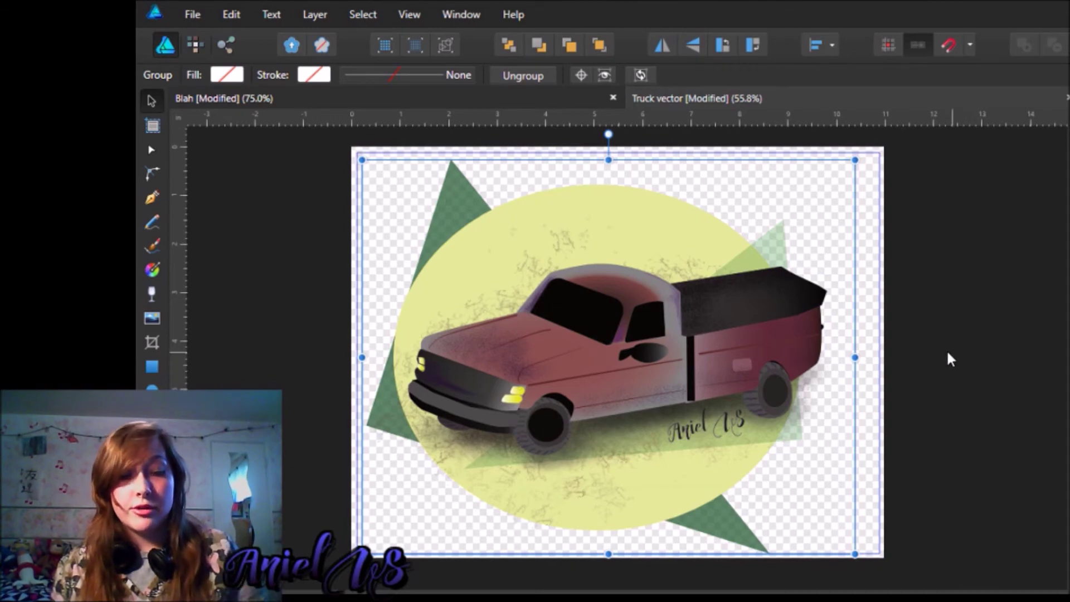
Step: Ungroup the truck with Ctrl+Shift+G into its 40 objects and clear the selection
key(ctrl+shift+g)
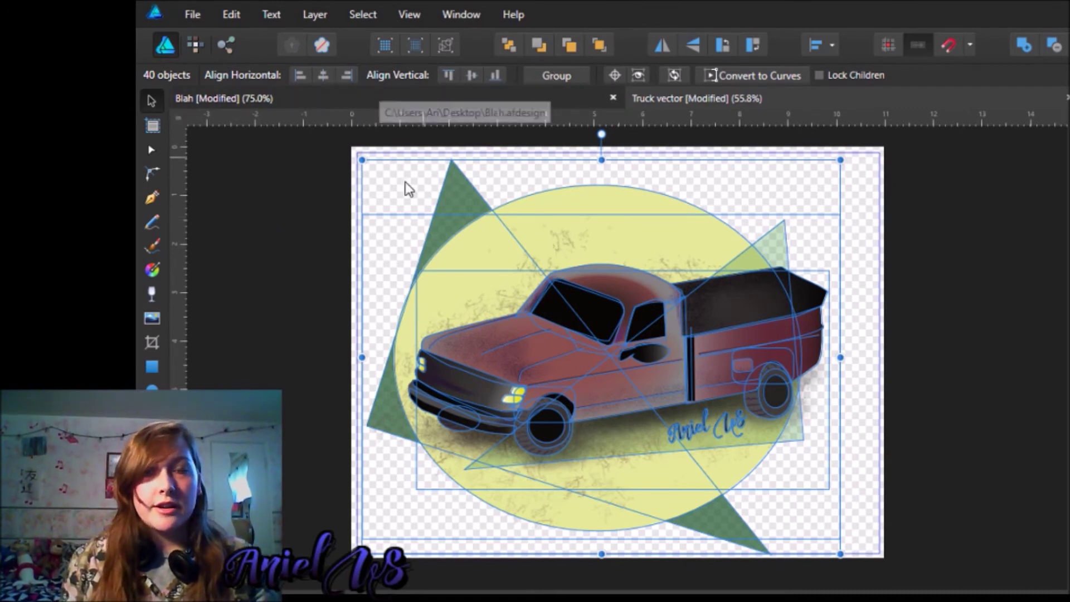
click(304, 287)
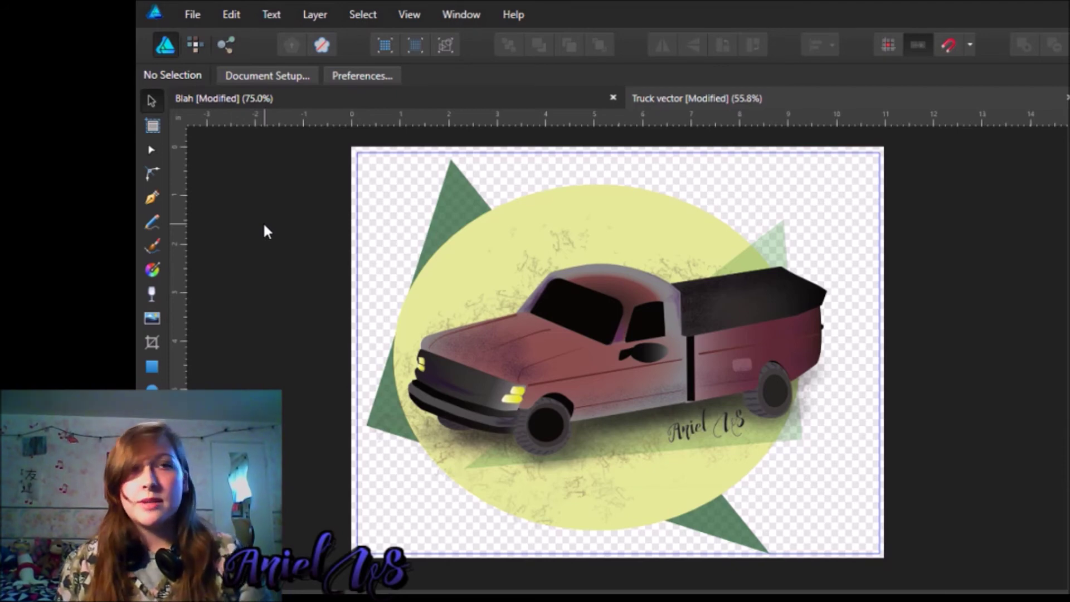
click(192, 15)
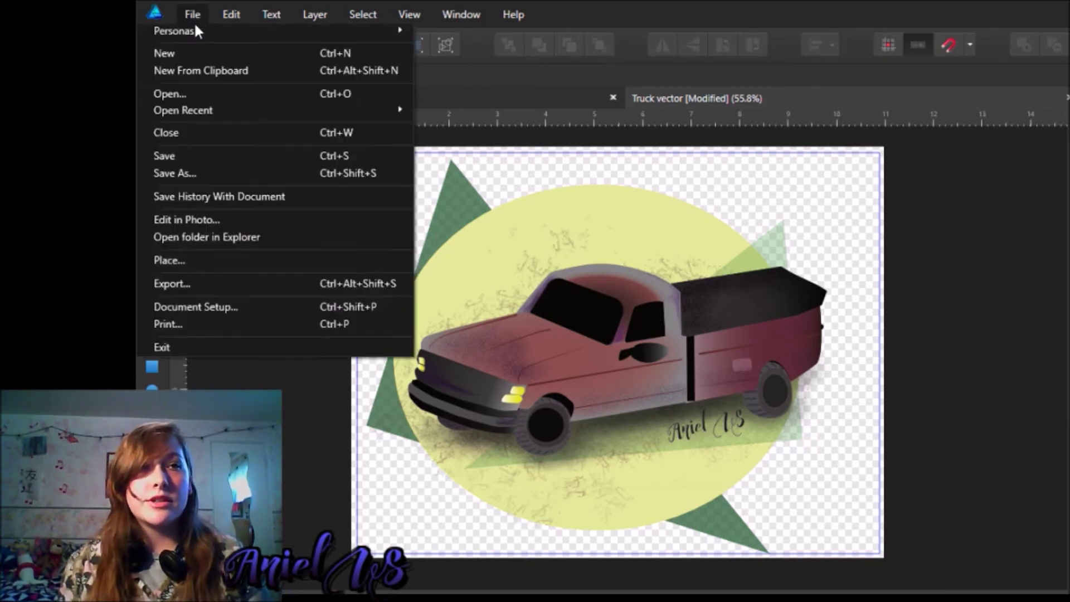
click(234, 303)
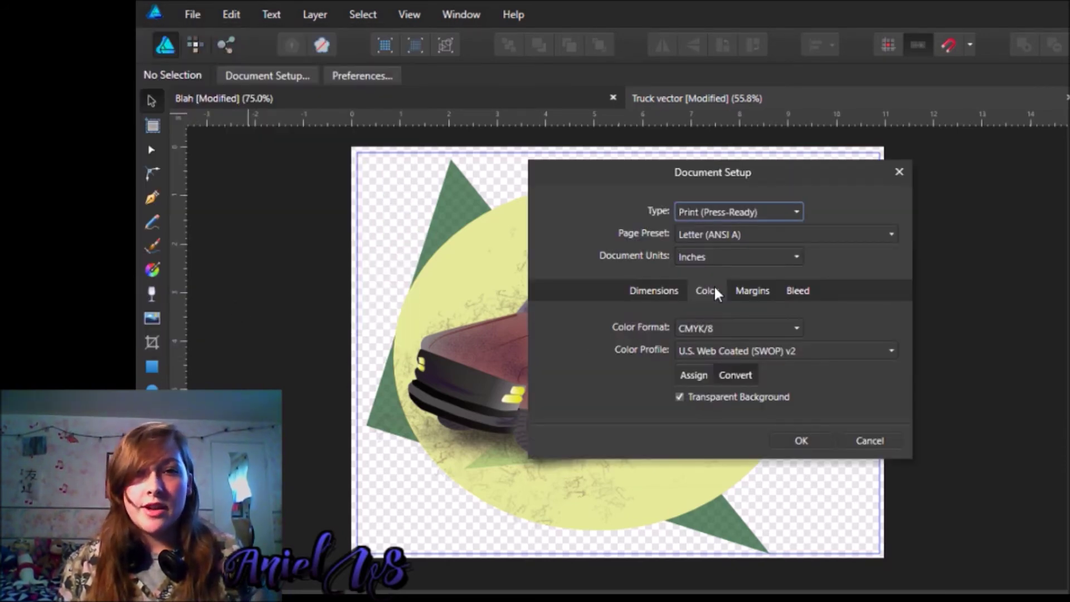
click(659, 290)
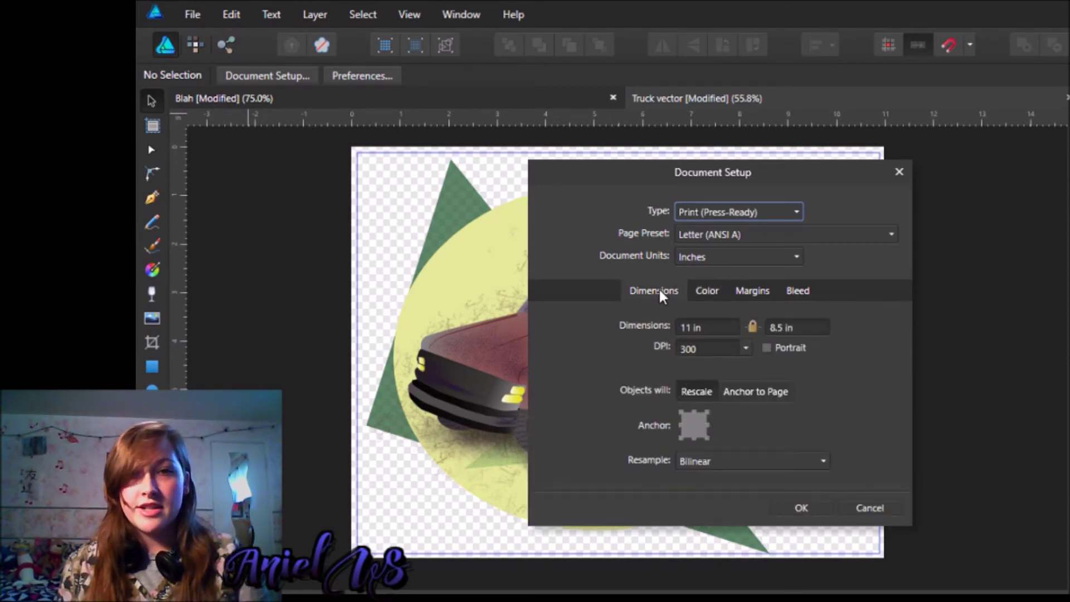
click(693, 292)
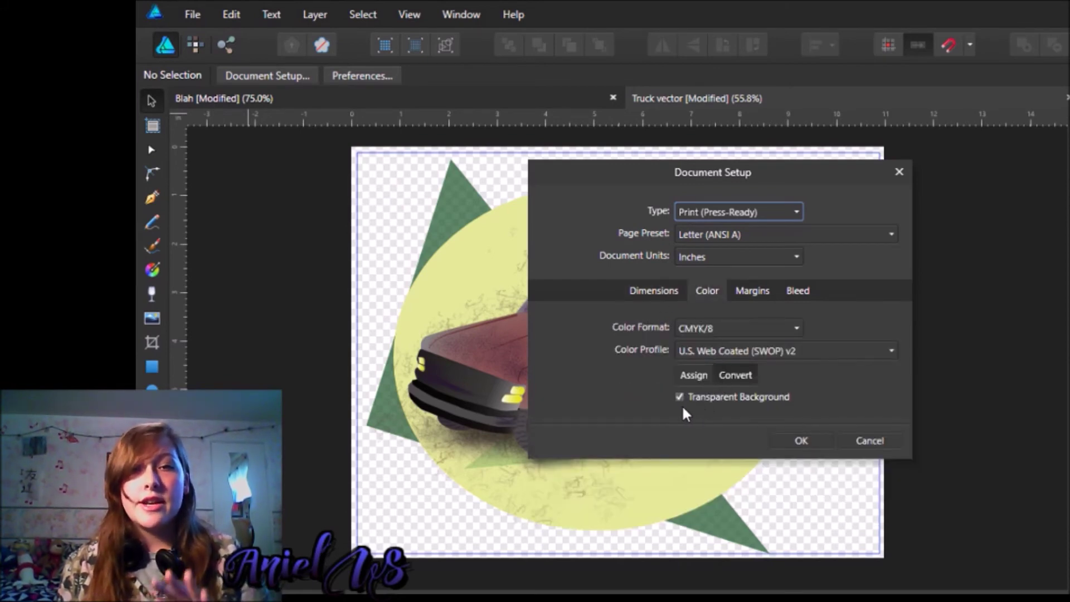
click(801, 440)
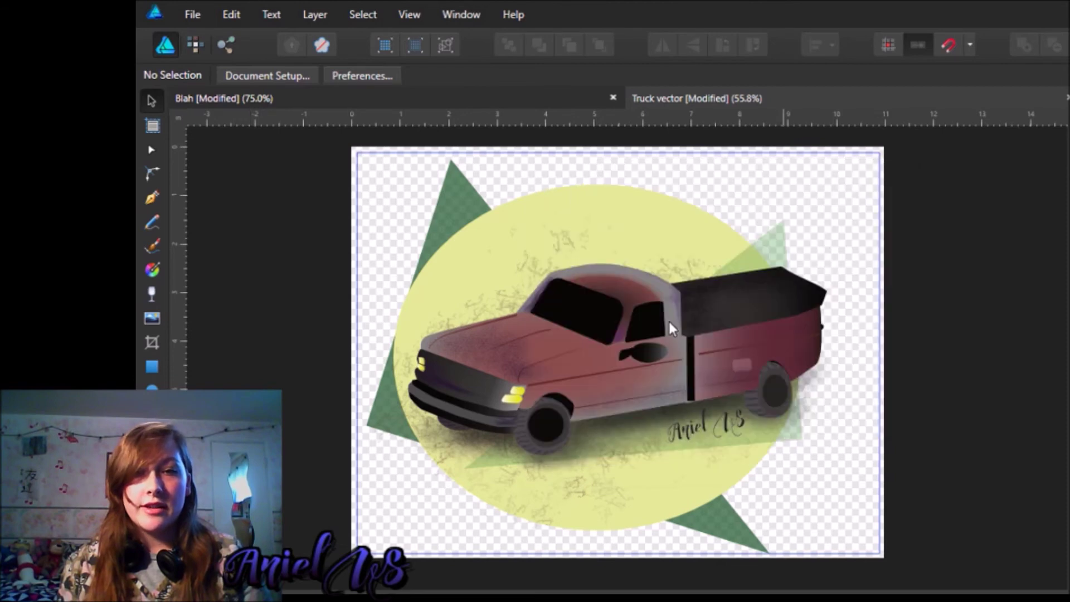
click(194, 11)
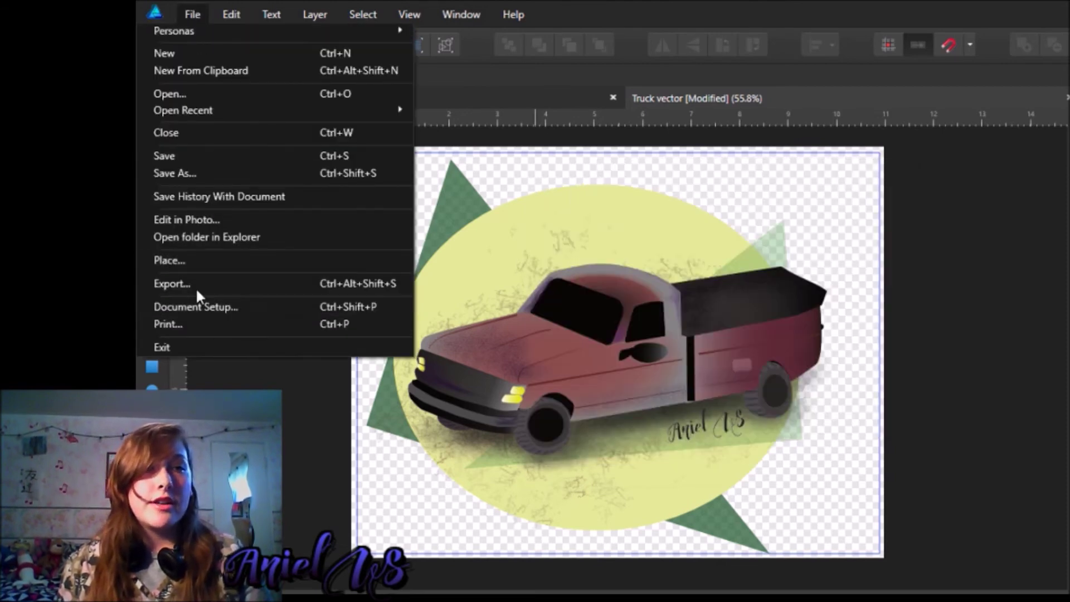
click(181, 281)
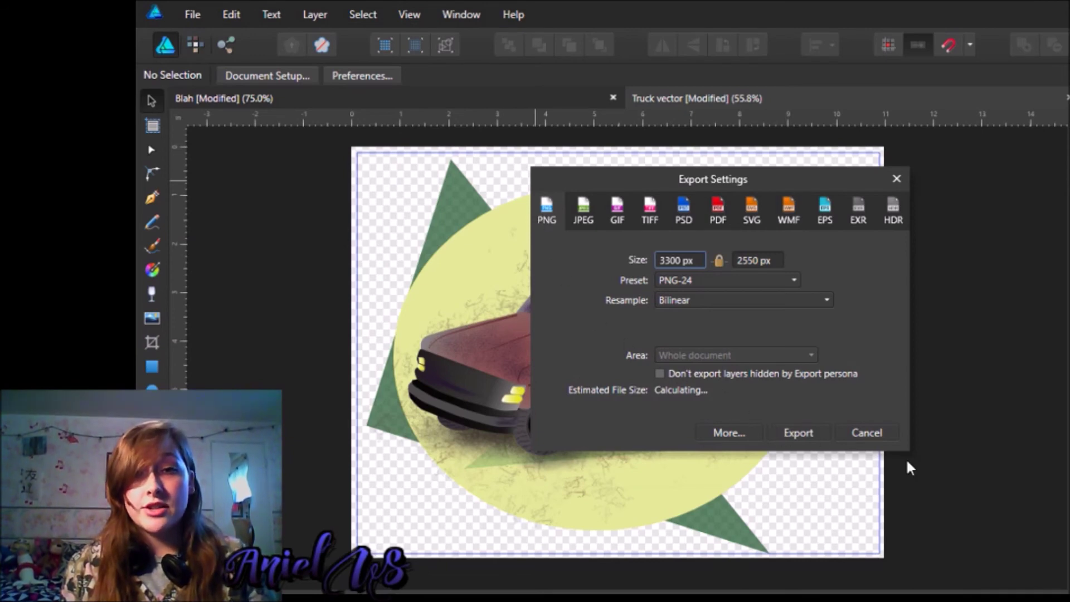
click(876, 432)
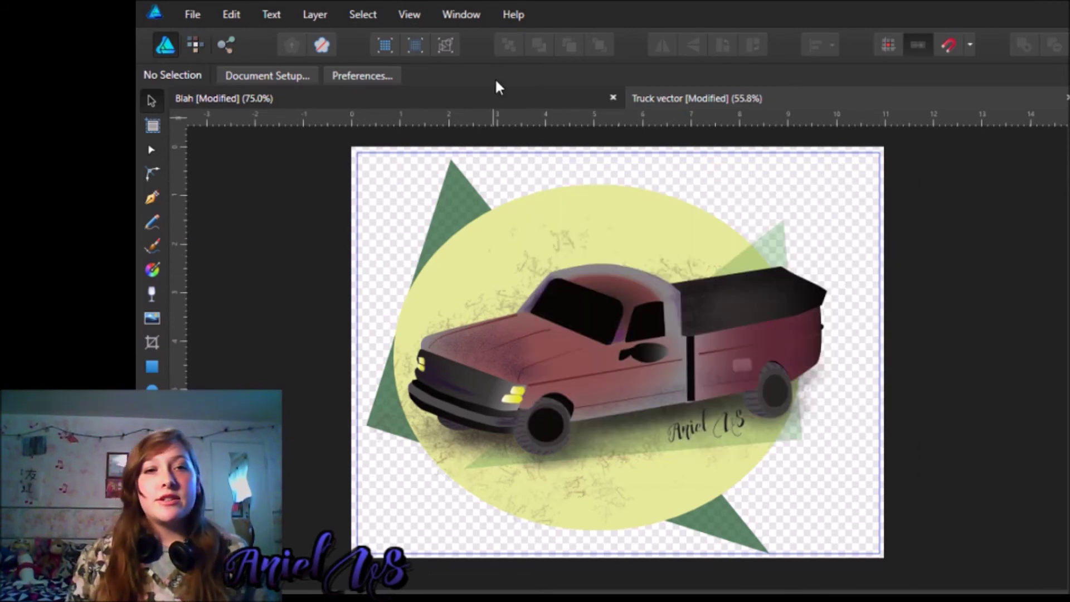
click(492, 95)
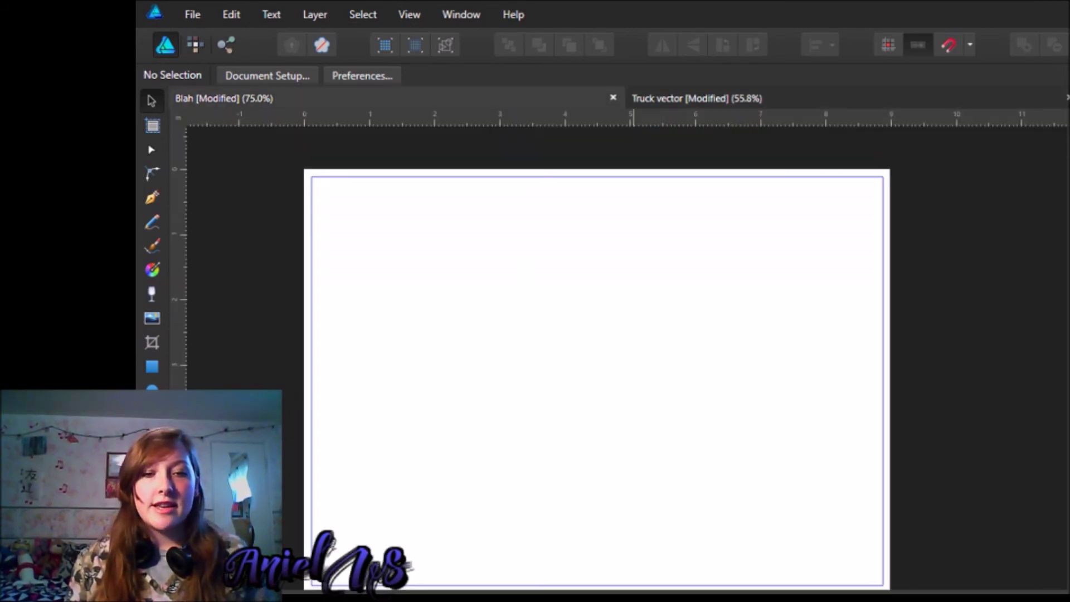
Step: Drag the 'Truck vector transparent' PNG from the Truck folder onto the Blah page
mouse_move(624, 599)
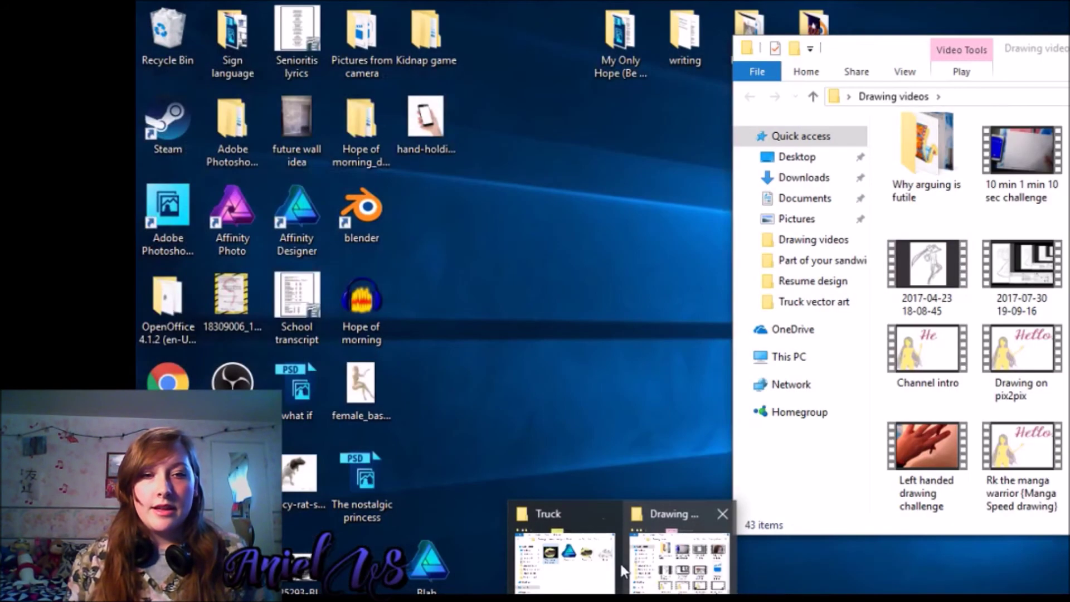
click(597, 553)
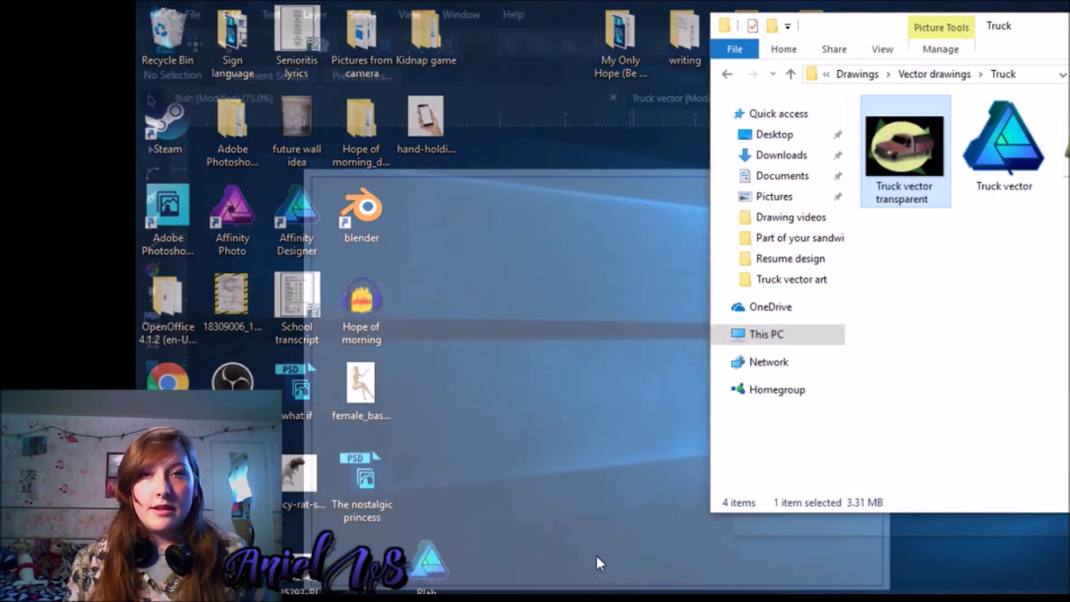
drag(899, 135, 607, 393)
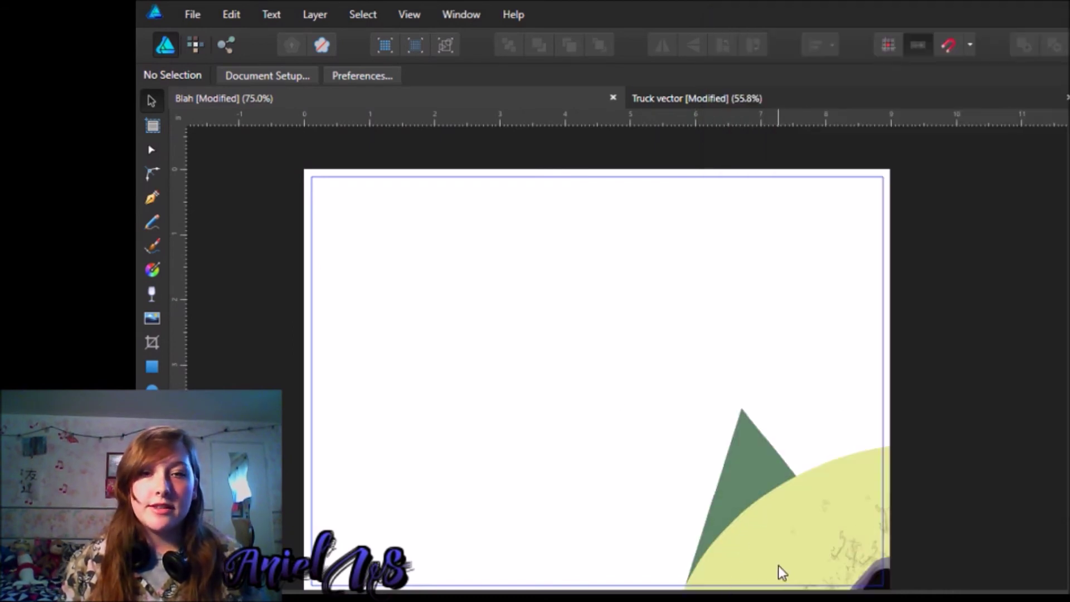
click(798, 540)
Step: Shrink the placed truck image in two passes and move it to the page centre
drag(798, 540, 517, 323)
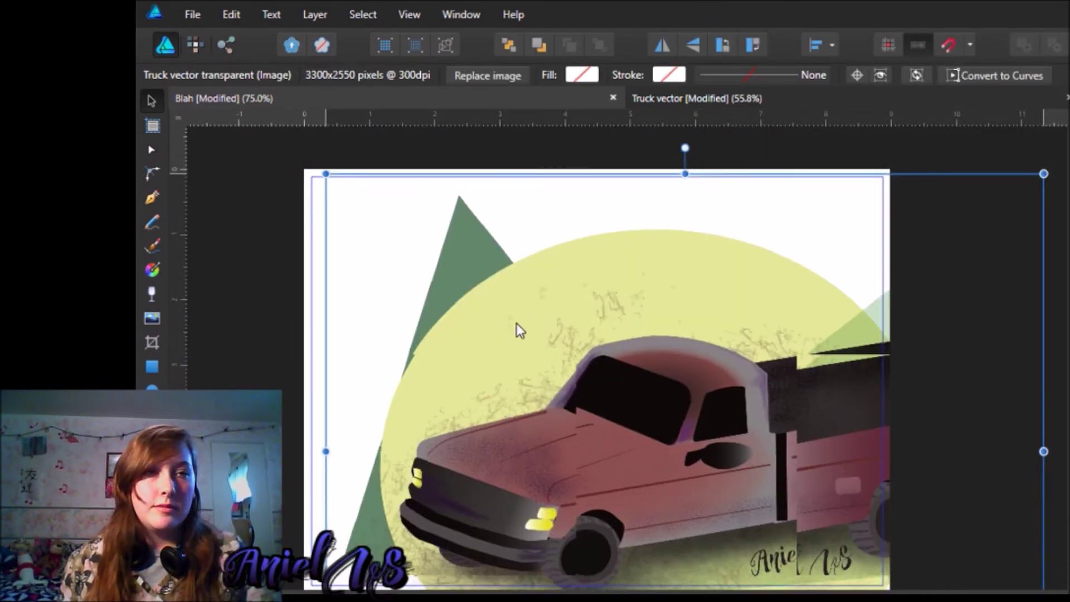
drag(326, 174, 595, 514)
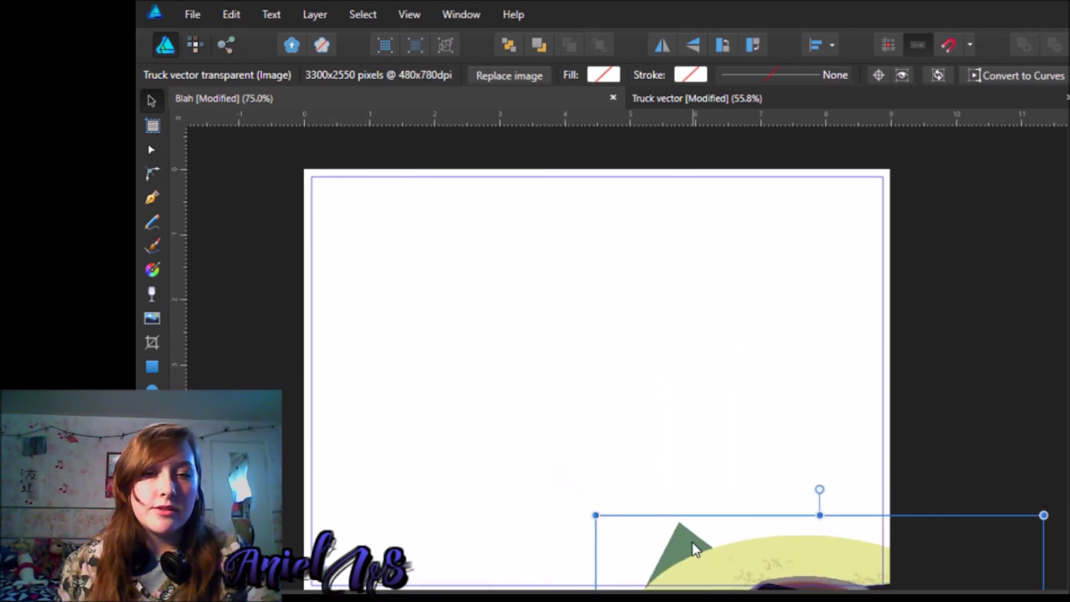
drag(693, 543, 483, 283)
drag(359, 277, 501, 291)
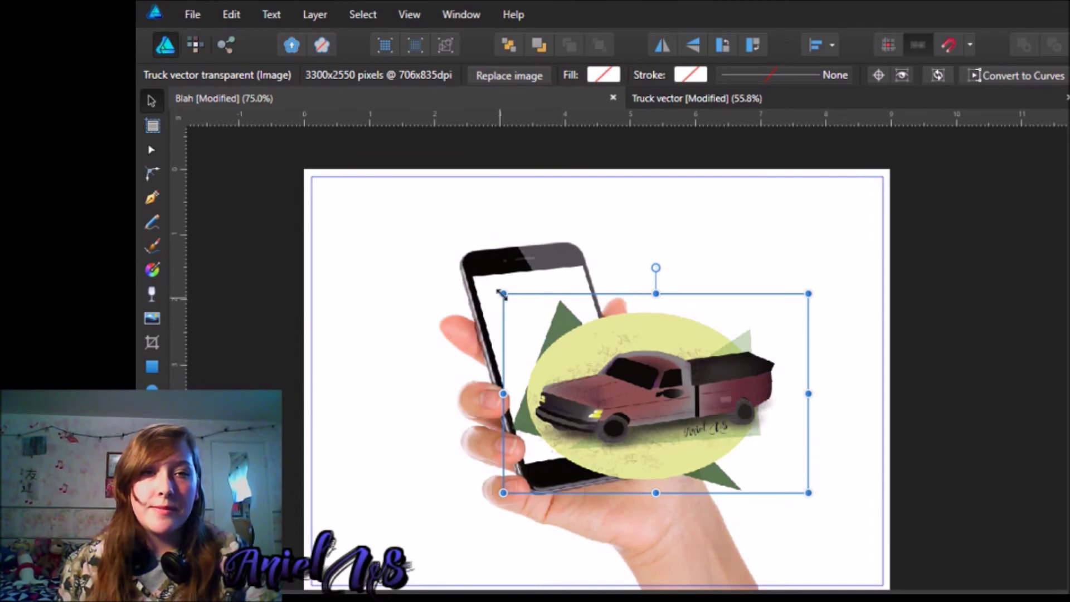
Step: Scale the truck image down, move it onto the phone screen and tilt it slightly
drag(502, 293, 646, 398)
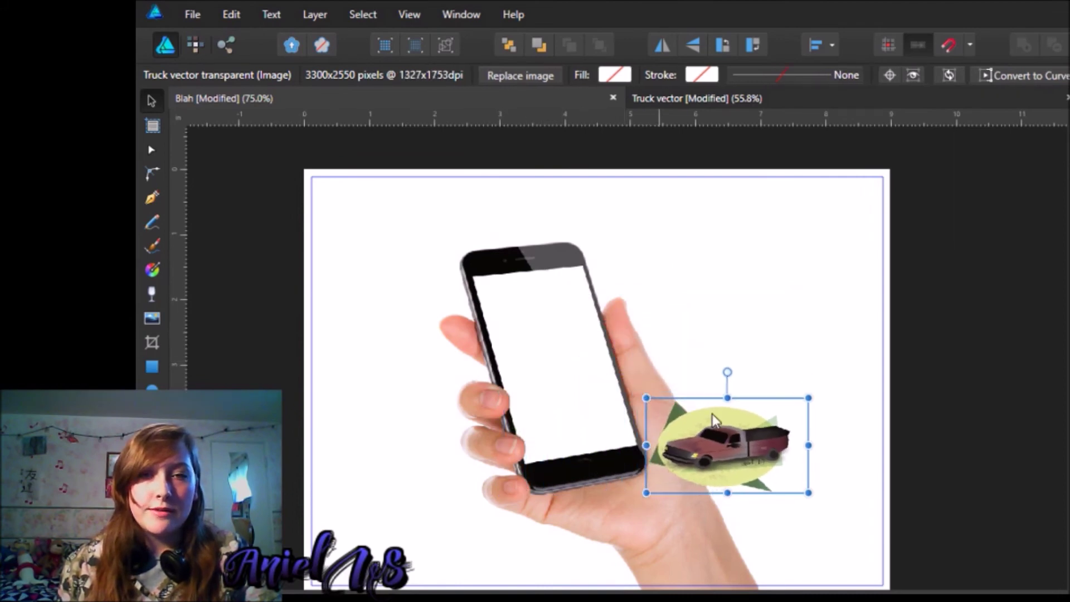
drag(714, 417, 549, 329)
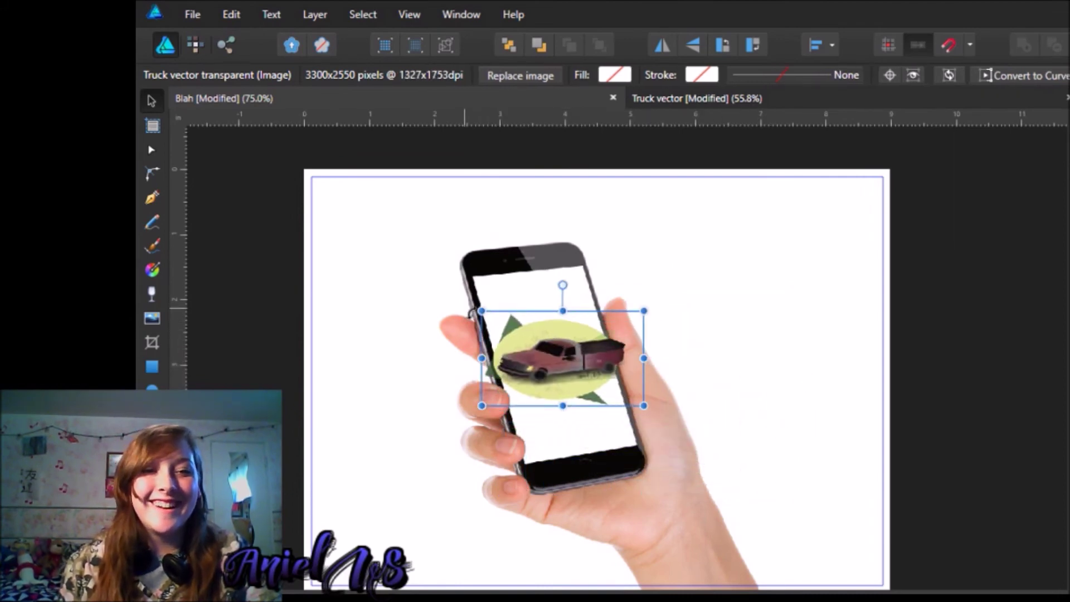
drag(481, 310, 521, 340)
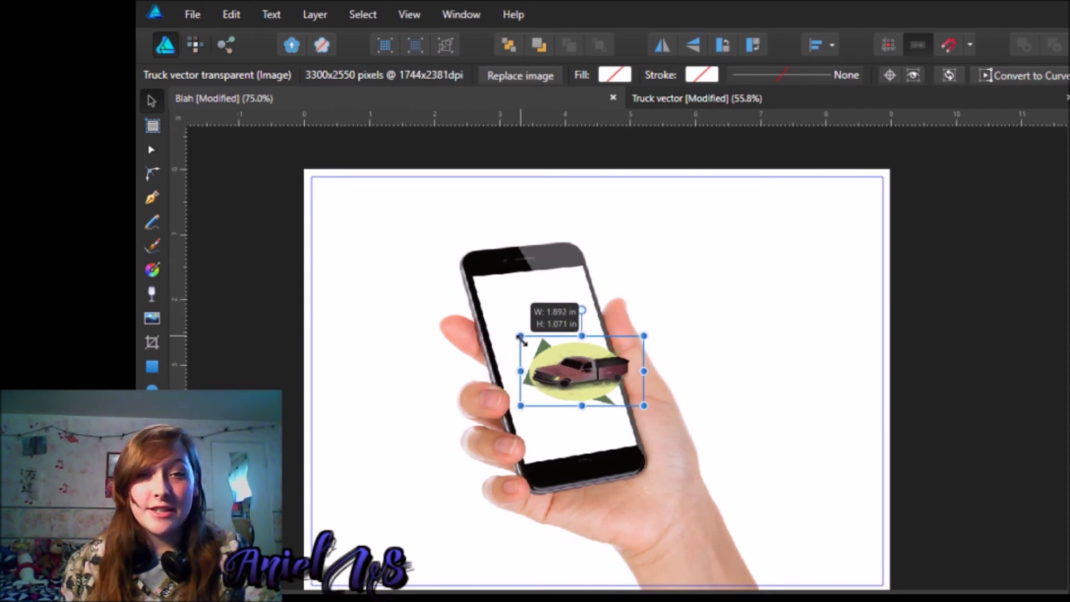
mouse_move(650, 330)
mouse_down()
mouse_move(628, 313)
mouse_move(638, 324)
mouse_up()
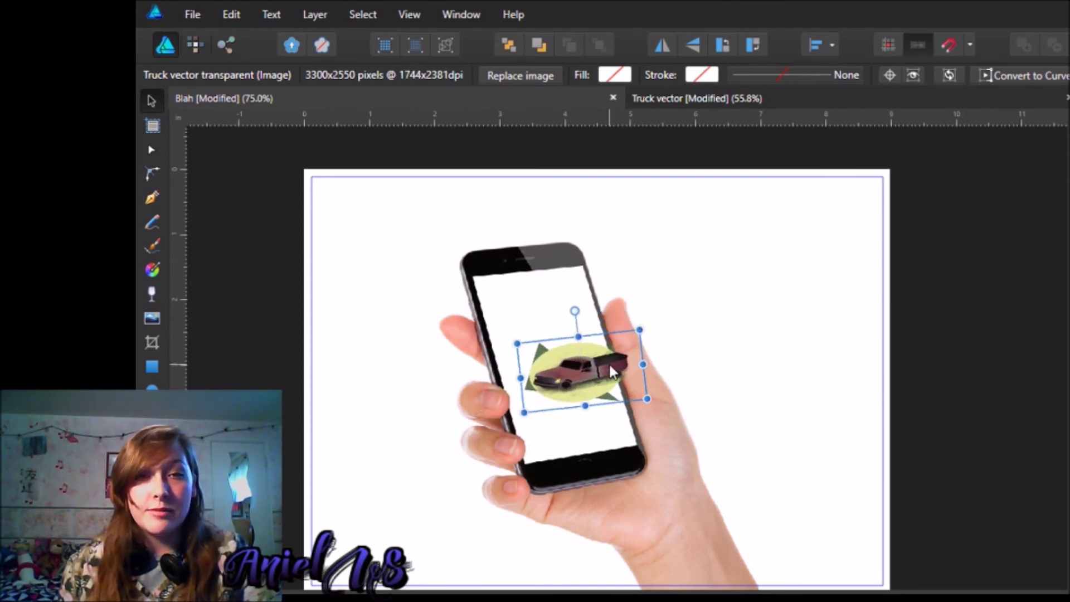
drag(612, 371, 583, 359)
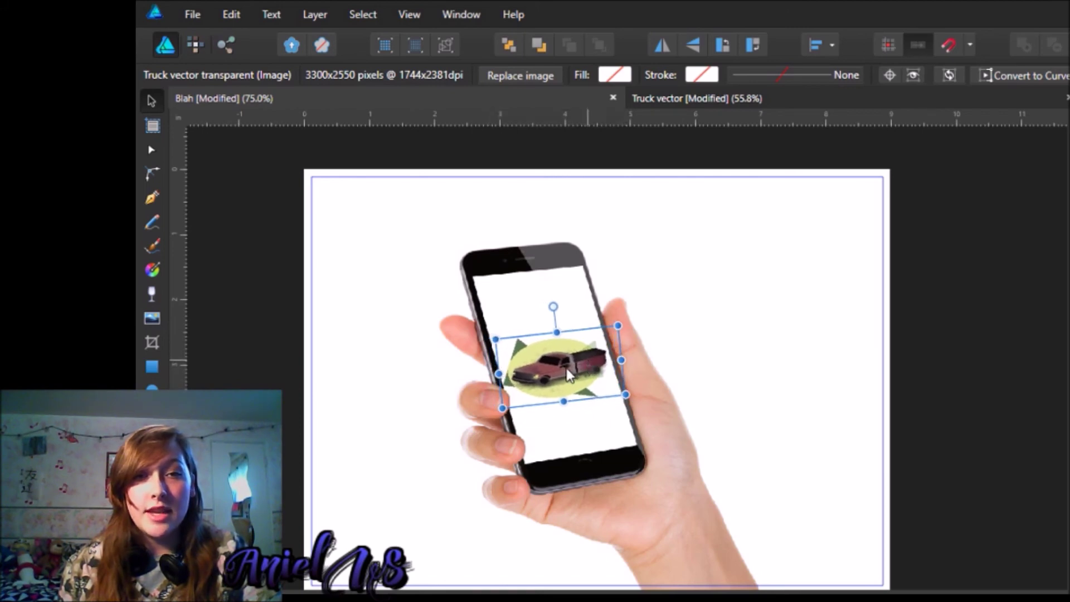
drag(502, 408, 747, 326)
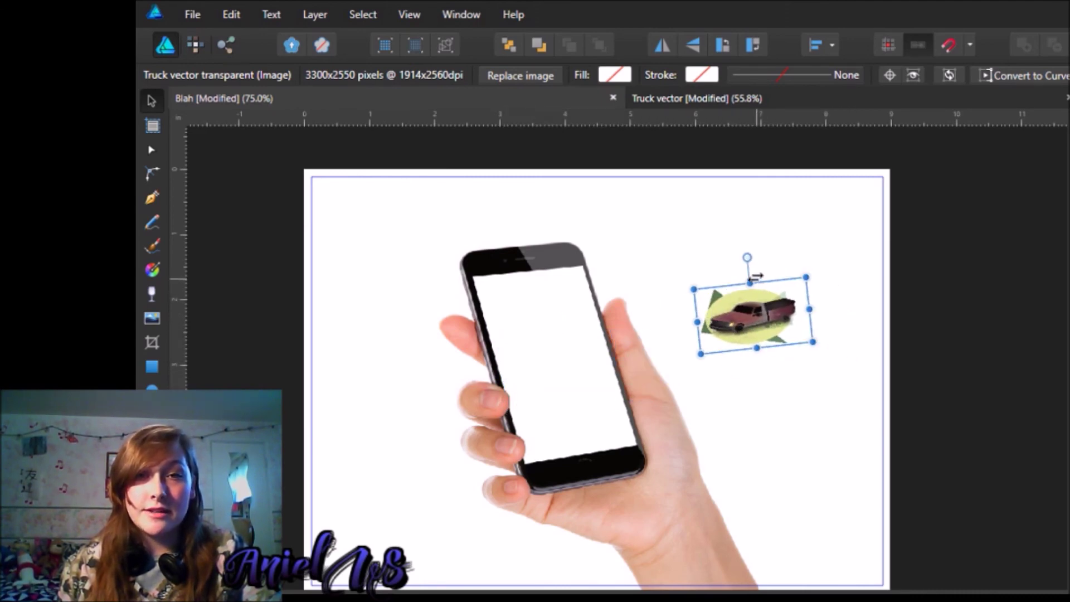
Step: Resize the truck image's height and width with edge and corner handles, then shear it to match the phone's slant
drag(751, 284, 763, 303)
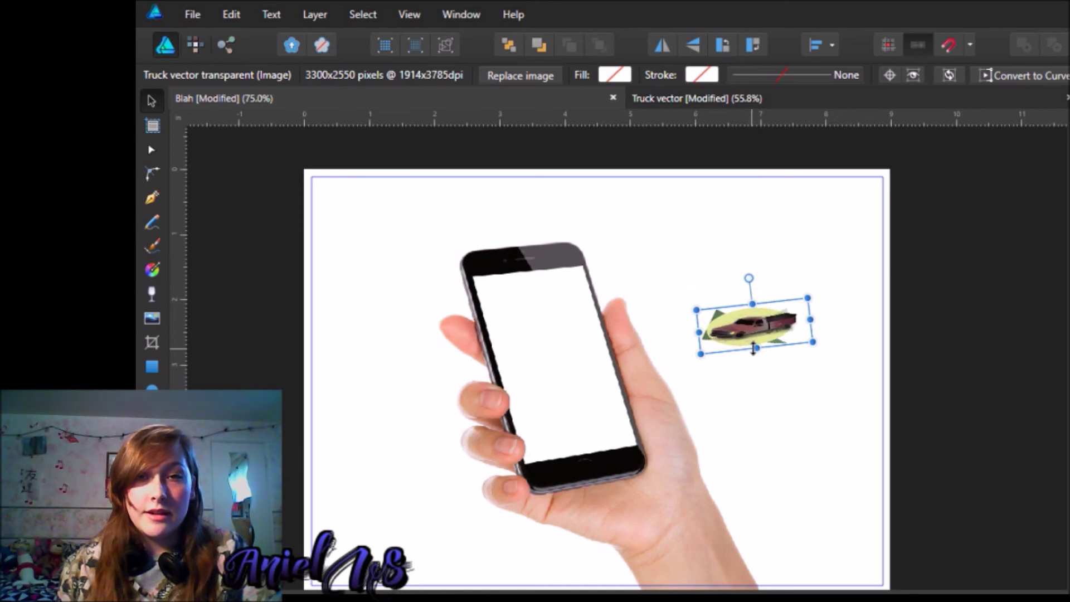
drag(756, 349, 760, 373)
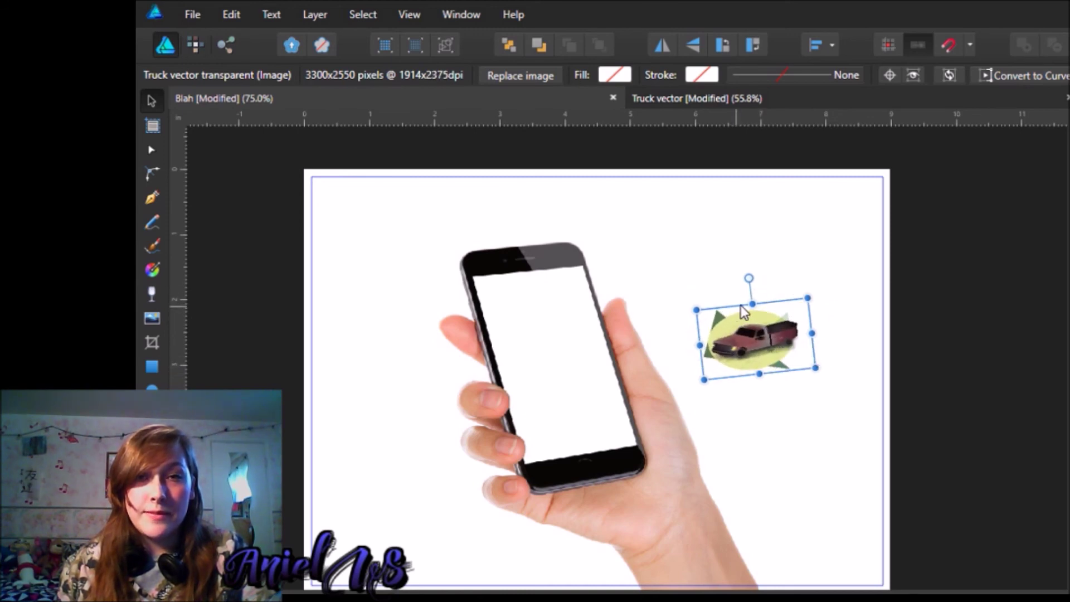
drag(753, 304, 754, 315)
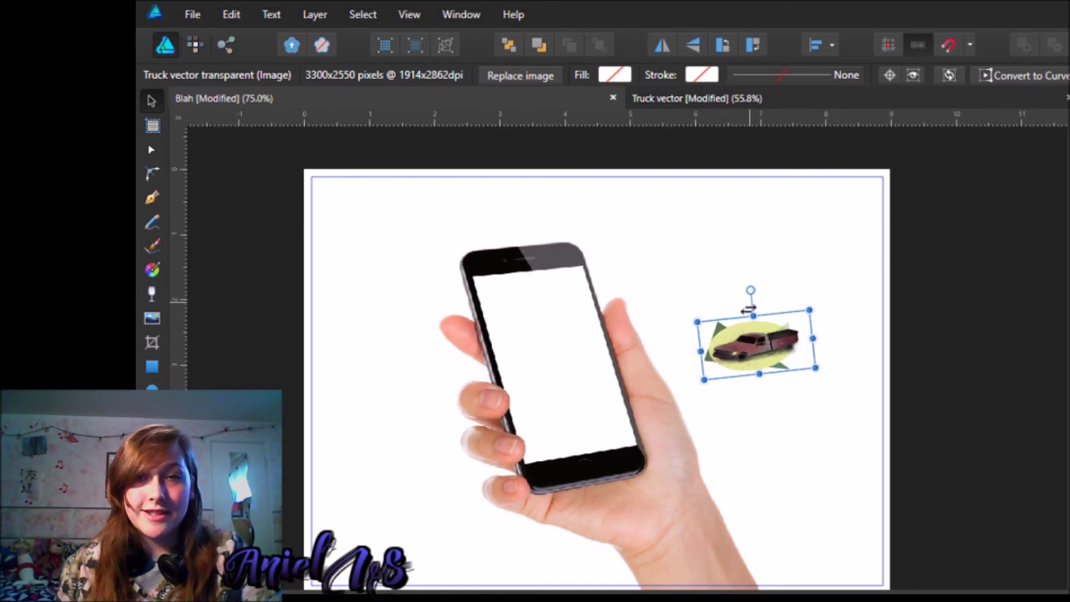
drag(704, 379, 743, 416)
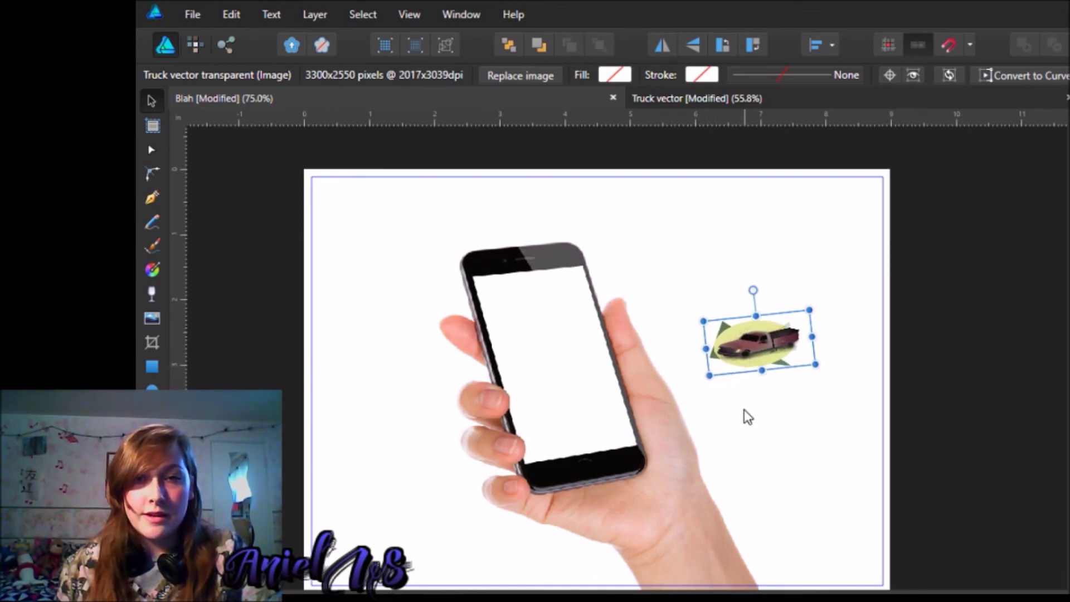
drag(761, 369, 763, 382)
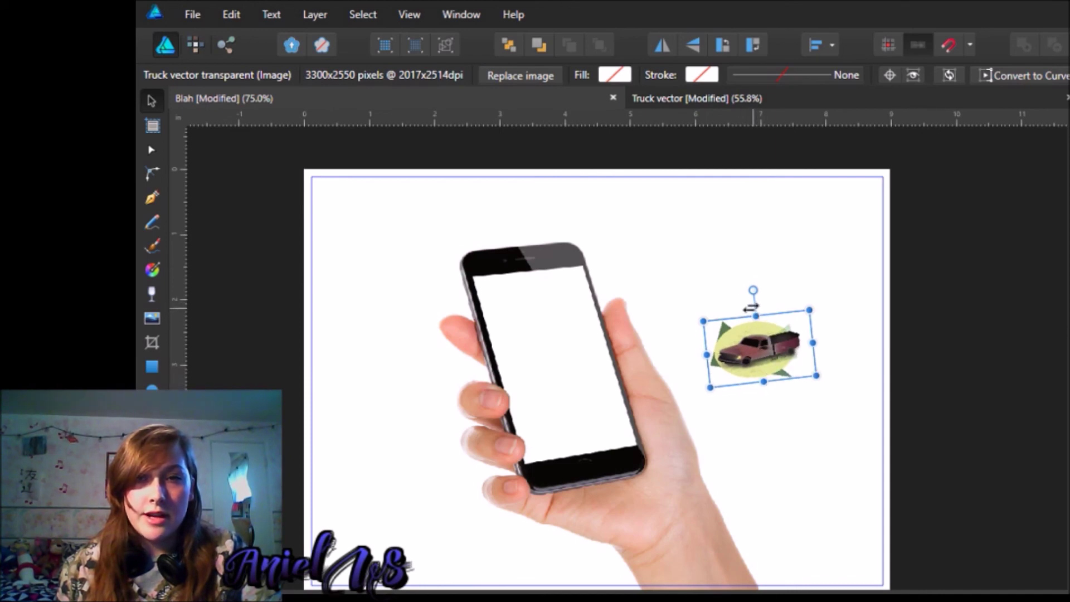
drag(749, 304, 569, 374)
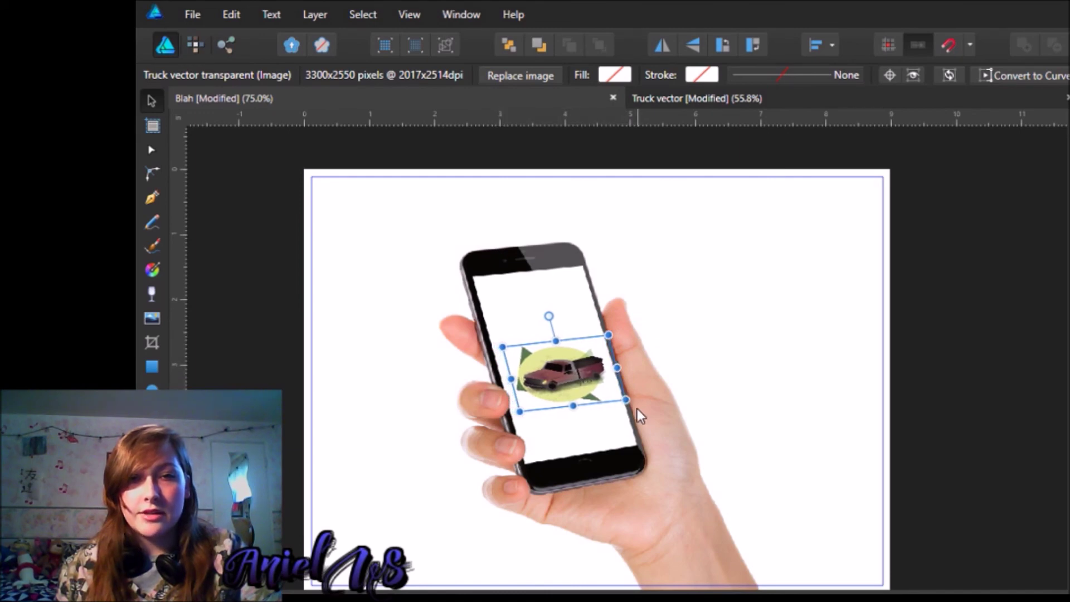
Step: Rotate the truck image slightly to line up with the phone screen, then deselect it
drag(636, 408, 642, 415)
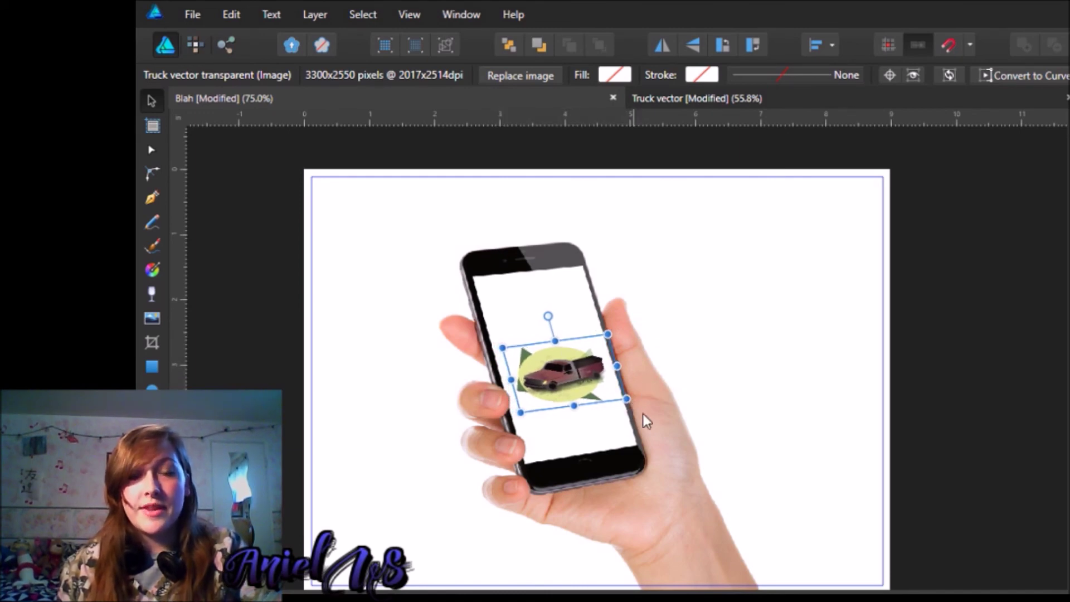
click(733, 468)
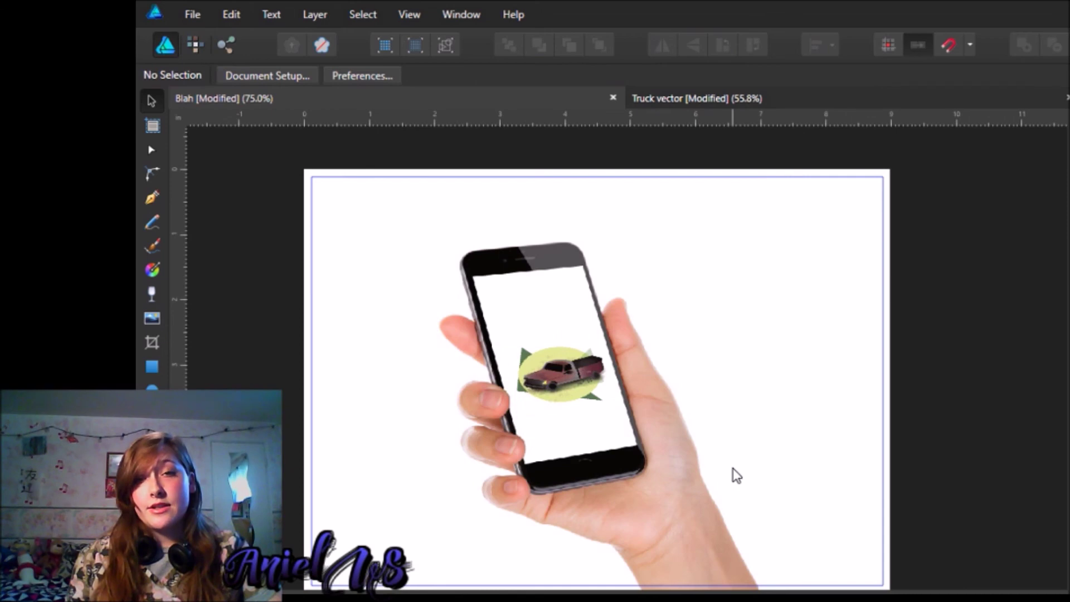